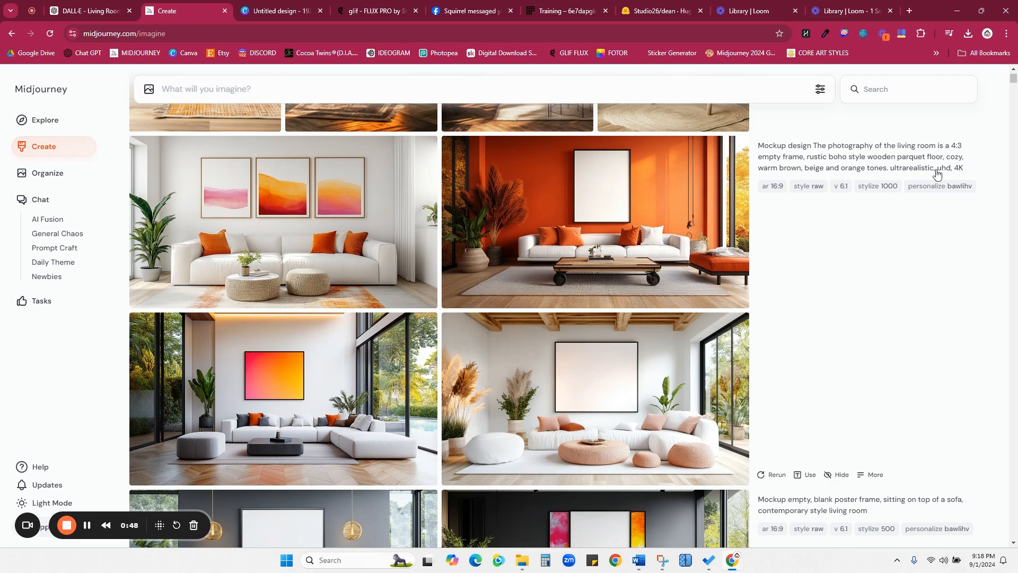
Reuse the rustic boho living room mockup prompt, remove "The" before "photography", and generate a new set of images.
{"action": "left_click", "coordinate": [970, 172]}
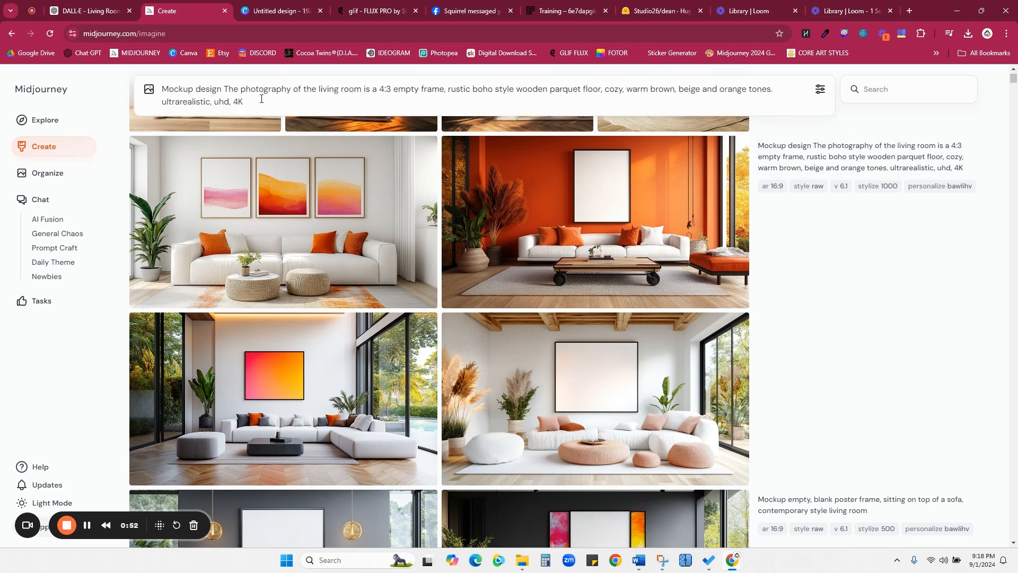
{"action": "left_click_drag", "start_coordinate": [239, 102], "coordinate": [160, 93]}
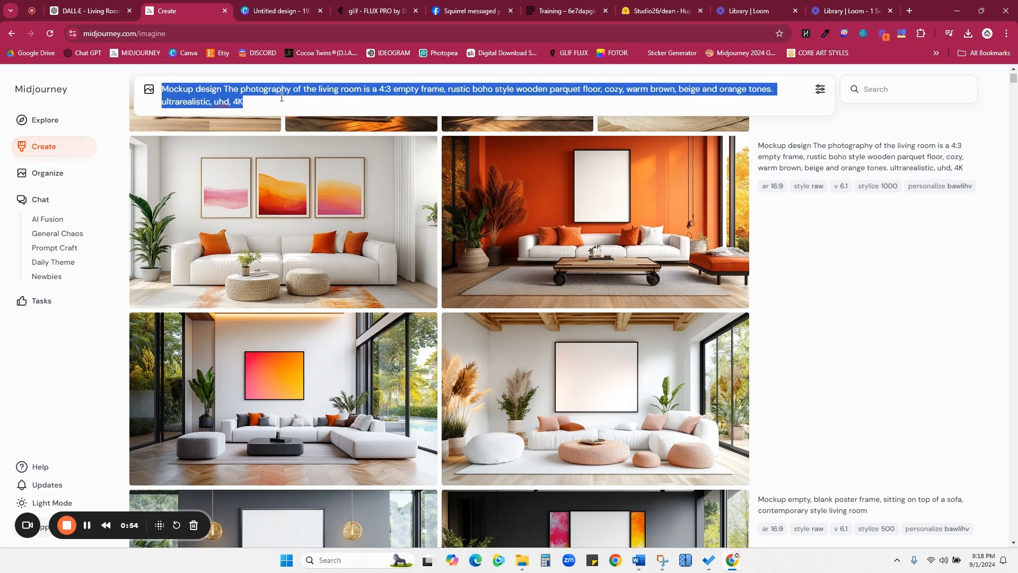
{"action": "left_click", "coordinate": [270, 104]}
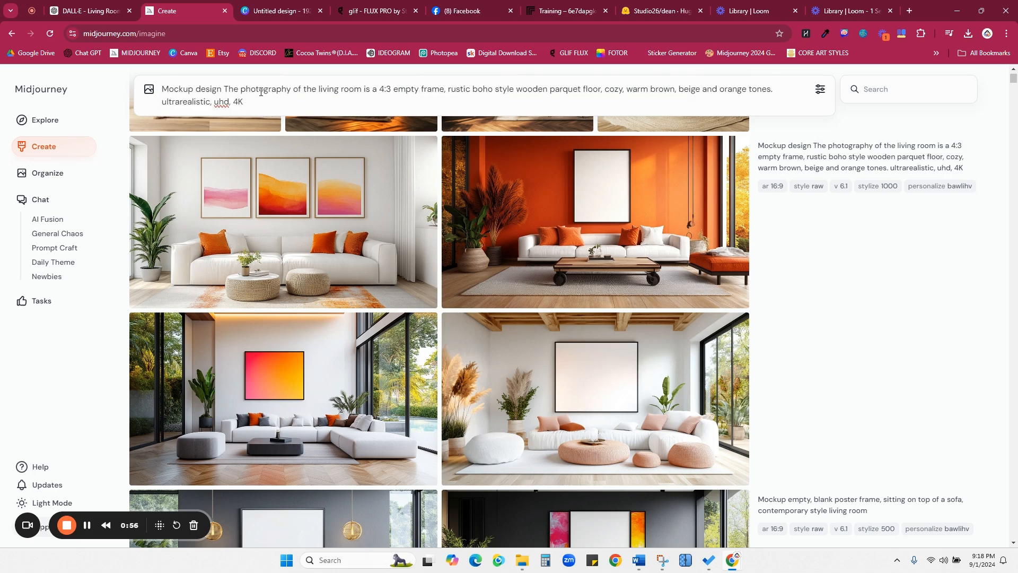
{"action": "left_click", "coordinate": [243, 89]}
{"action": "key", "text": "BackSpace"}
{"action": "key", "text": "BackSpace"}
{"action": "key", "text": "BackSpace"}
{"action": "key", "text": "BackSpace"}
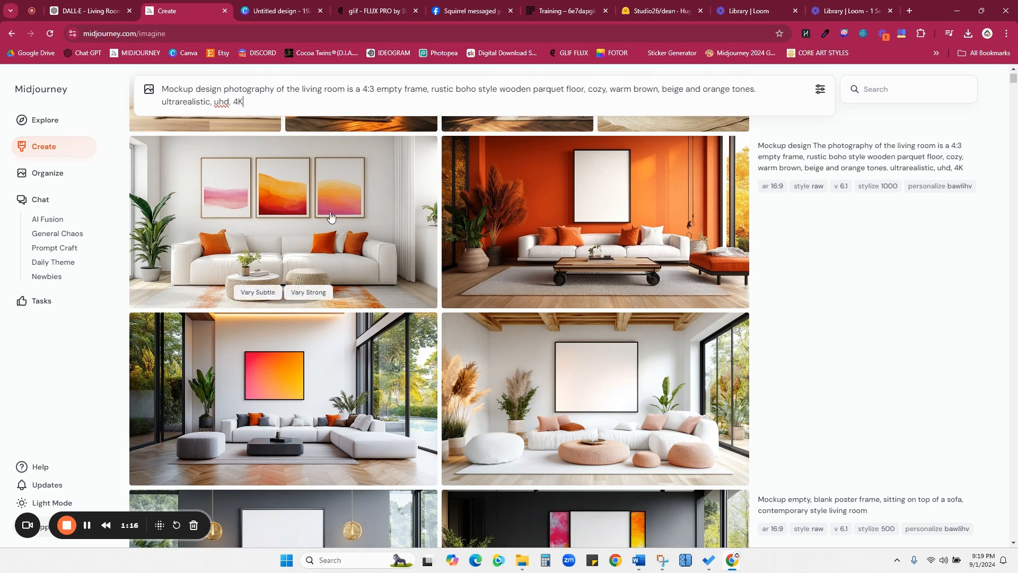
{"action": "key", "text": "Return"}
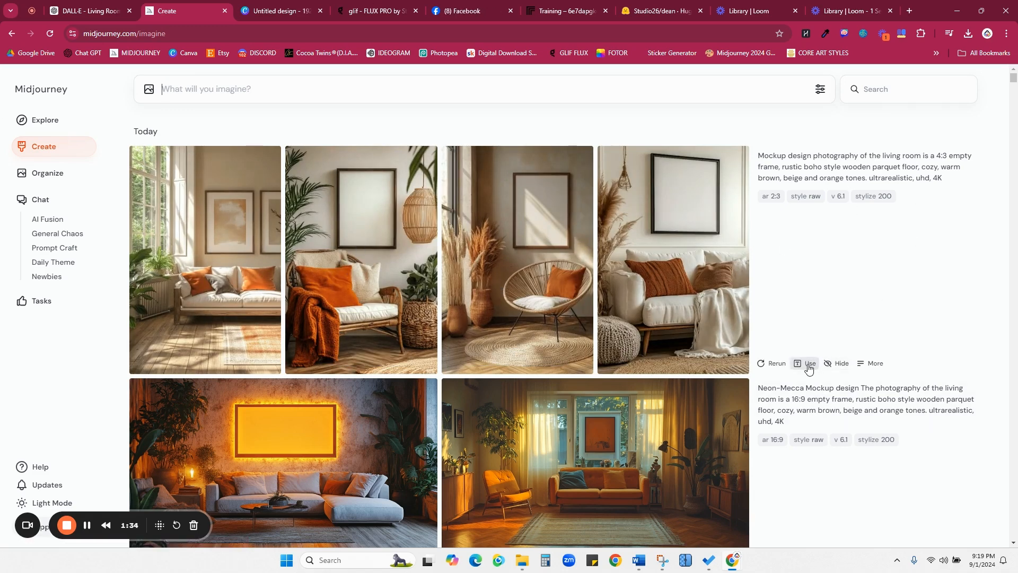
Reuse the newest mockup prompt, changing "a 4:3 empty frame" to "an empty frame" and adding a comma after "Mockup design".
{"action": "left_click", "coordinate": [809, 366]}
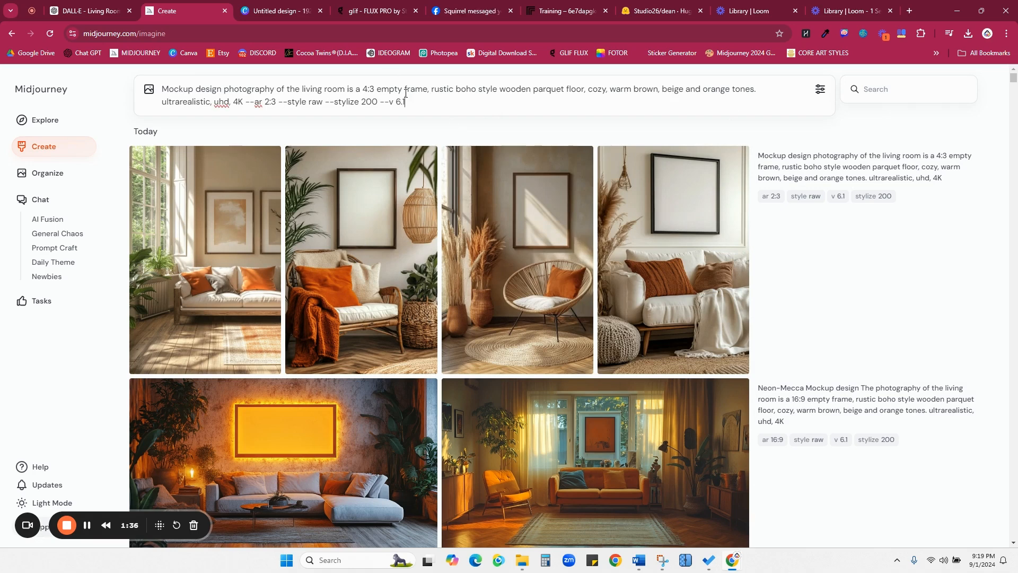
{"action": "left_click_drag", "start_coordinate": [375, 91], "coordinate": [364, 92]}
{"action": "key", "text": "BackSpace"}
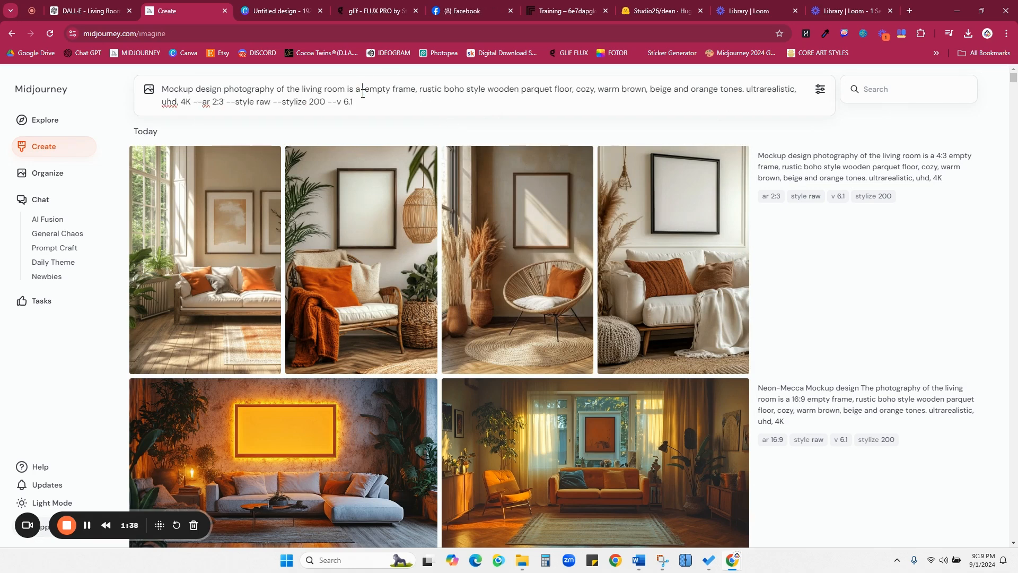
{"action": "type", "text": "n"}
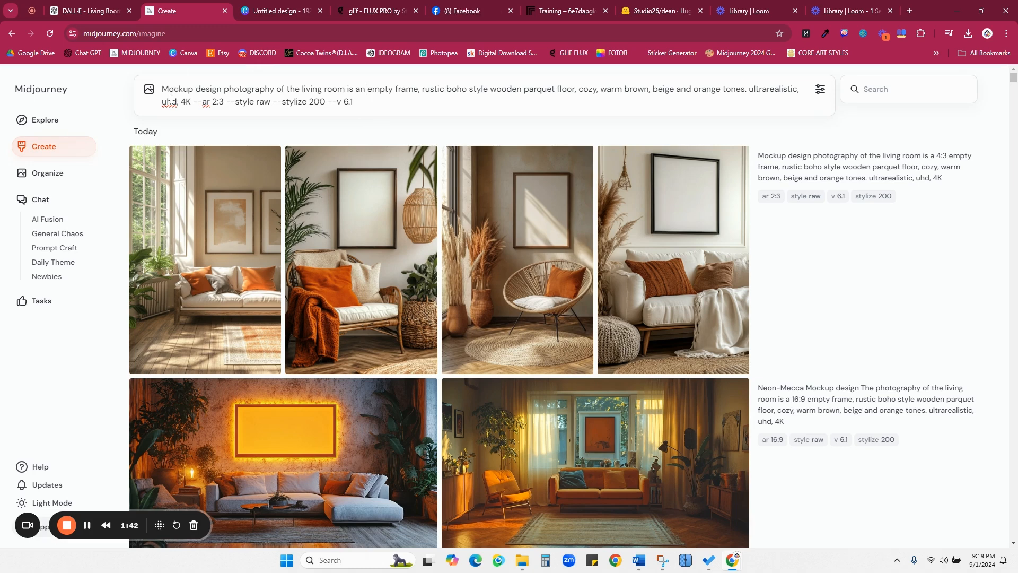
{"action": "type", "text": ","}
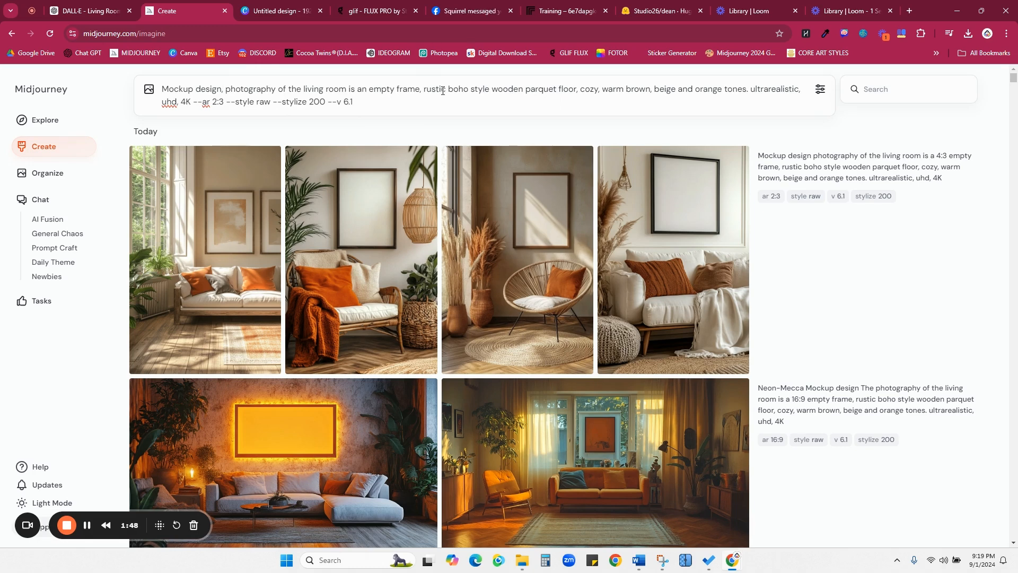
Set the prompt's aspect ratio parameter to 16:9 and generate the images.
{"action": "left_click_drag", "start_coordinate": [212, 102], "coordinate": [223, 101]}
{"action": "type", "text": "16:9"}
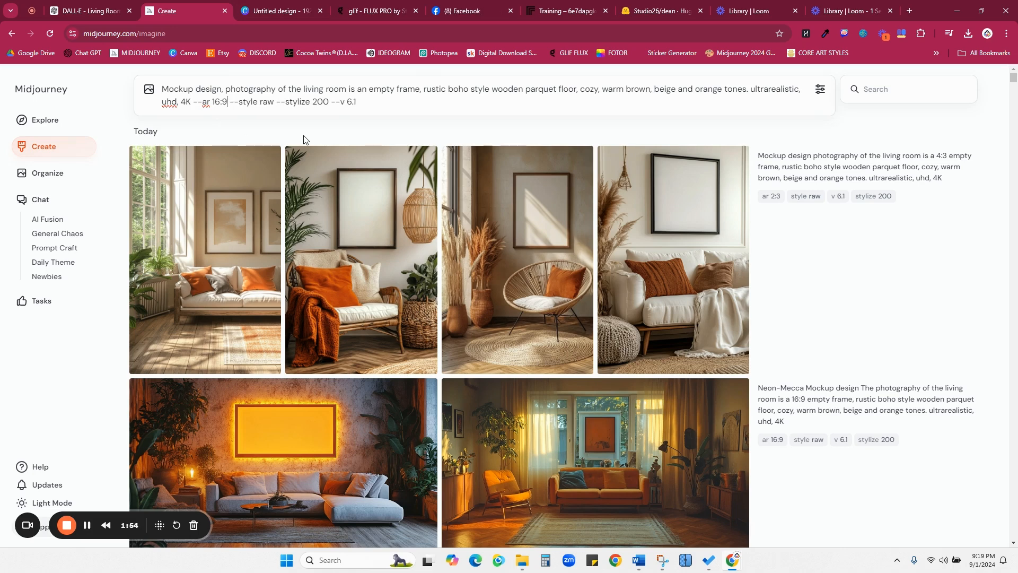
{"action": "key", "text": "Return"}
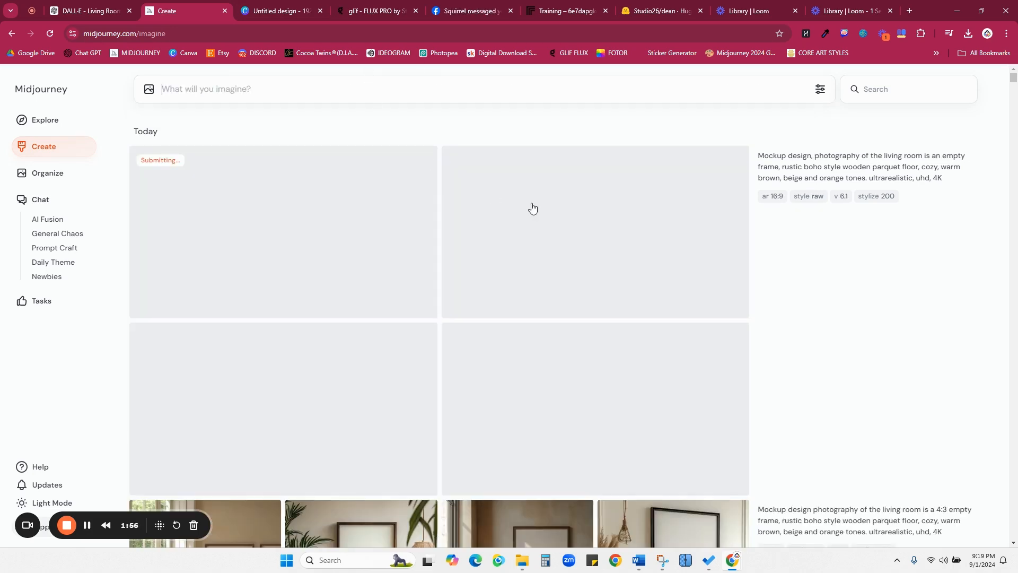
Reuse the 16:9 living room prompt, add personalization to it, and generate another set of images.
{"action": "left_click", "coordinate": [803, 484]}
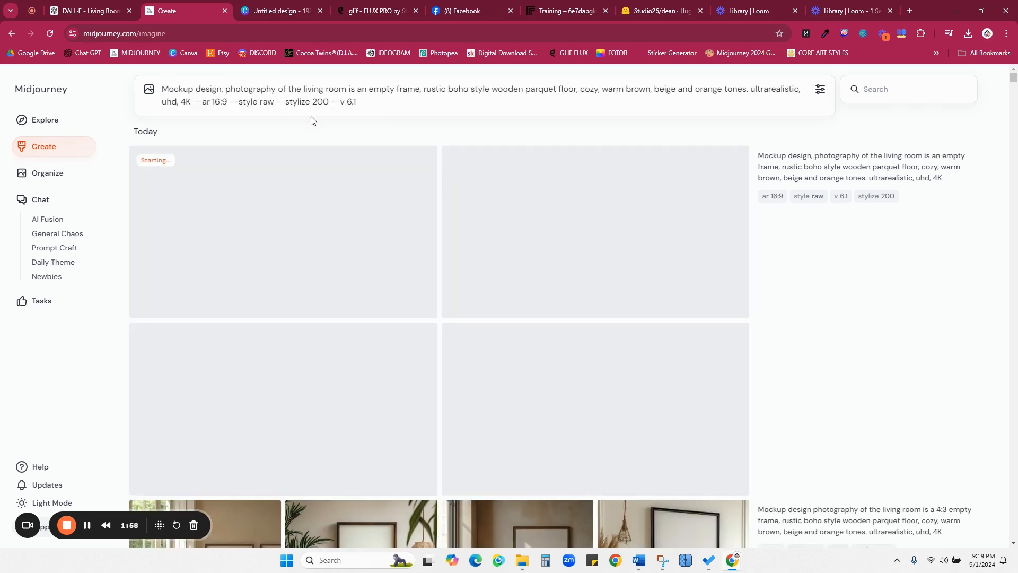
{"action": "left_click_drag", "start_coordinate": [364, 102], "coordinate": [342, 105]}
{"action": "key", "text": "Return"}
Examine the newly generated 16:9 living room mockups one by one at full size, covering both the standard and personalized sets.
{"action": "scroll", "coordinate": [603, 273], "scroll_direction": "down", "scroll_amount": 3}
{"action": "scroll", "coordinate": [604, 273], "scroll_direction": "down", "scroll_amount": 1}
{"action": "scroll", "coordinate": [606, 274], "scroll_direction": "up", "scroll_amount": 4}
{"action": "scroll", "coordinate": [606, 275], "scroll_direction": "down", "scroll_amount": 7}
{"action": "scroll", "coordinate": [876, 305], "scroll_direction": "down", "scroll_amount": 2}
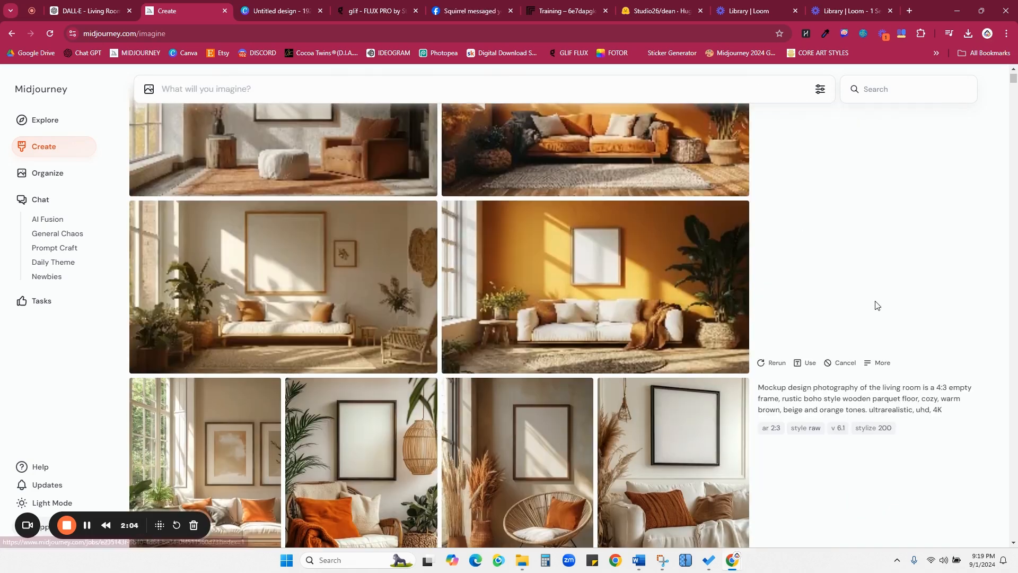
{"action": "scroll", "coordinate": [876, 305], "scroll_direction": "down", "scroll_amount": 1}
{"action": "scroll", "coordinate": [876, 306], "scroll_direction": "up", "scroll_amount": 2}
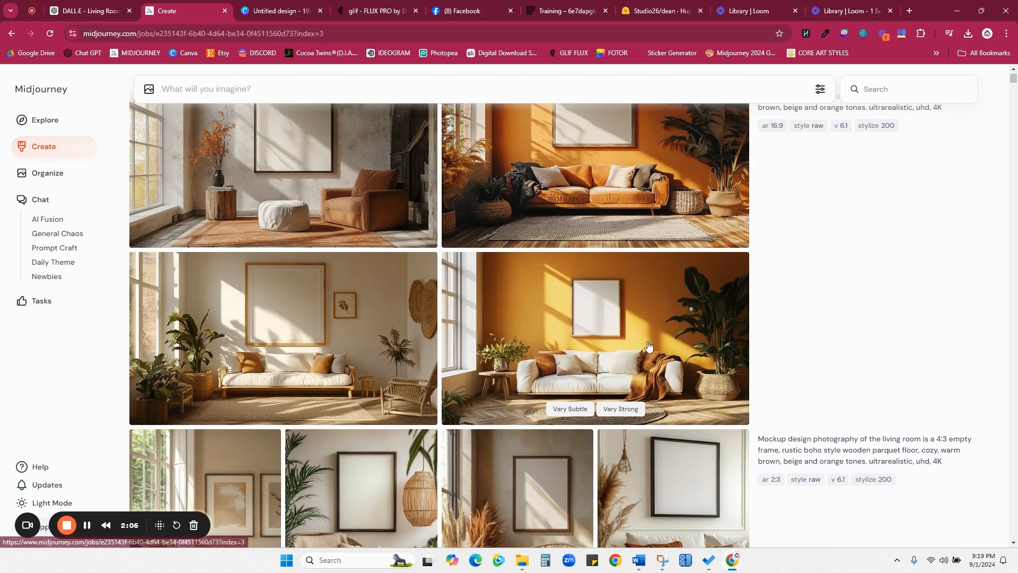
{"action": "left_click", "coordinate": [702, 268]}
{"action": "key", "text": "Left"}
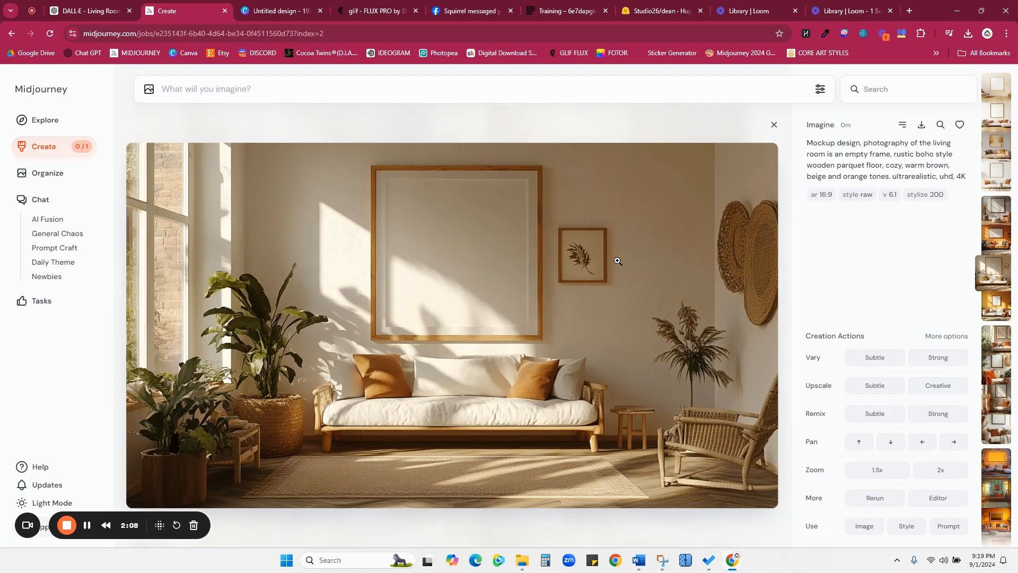
{"action": "key", "text": "Left"}
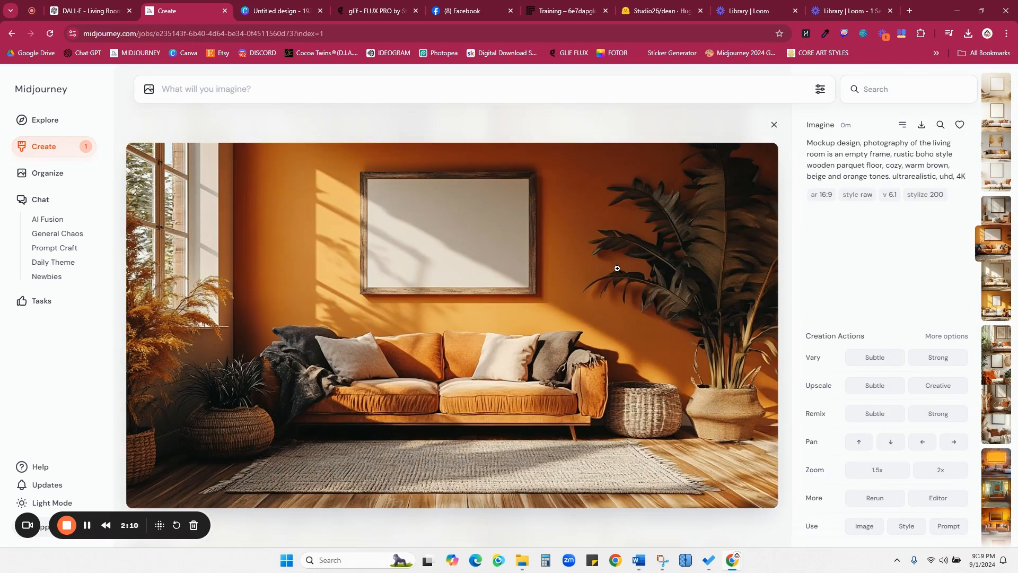
{"action": "key", "text": "Left"}
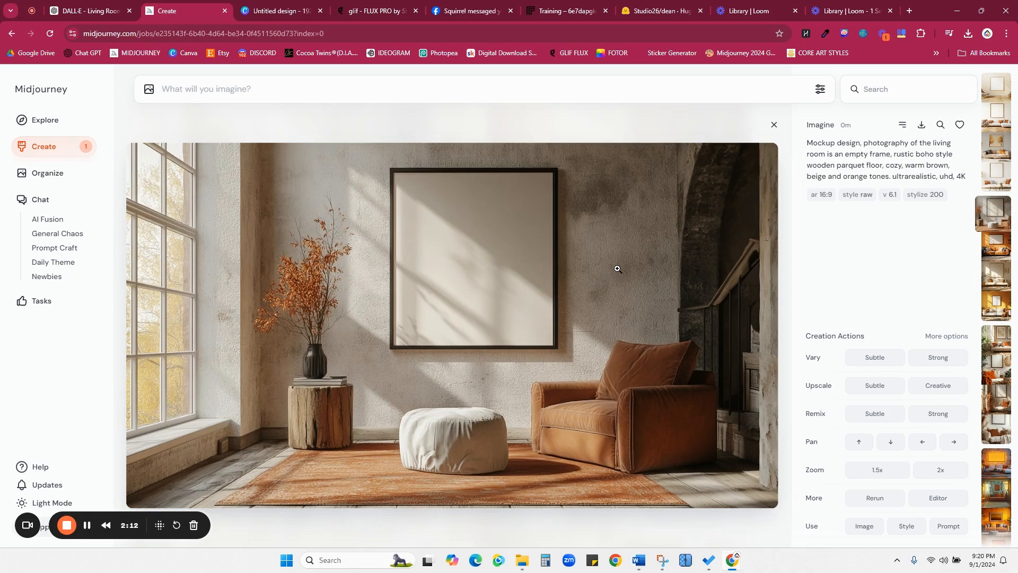
{"action": "key", "text": "Left"}
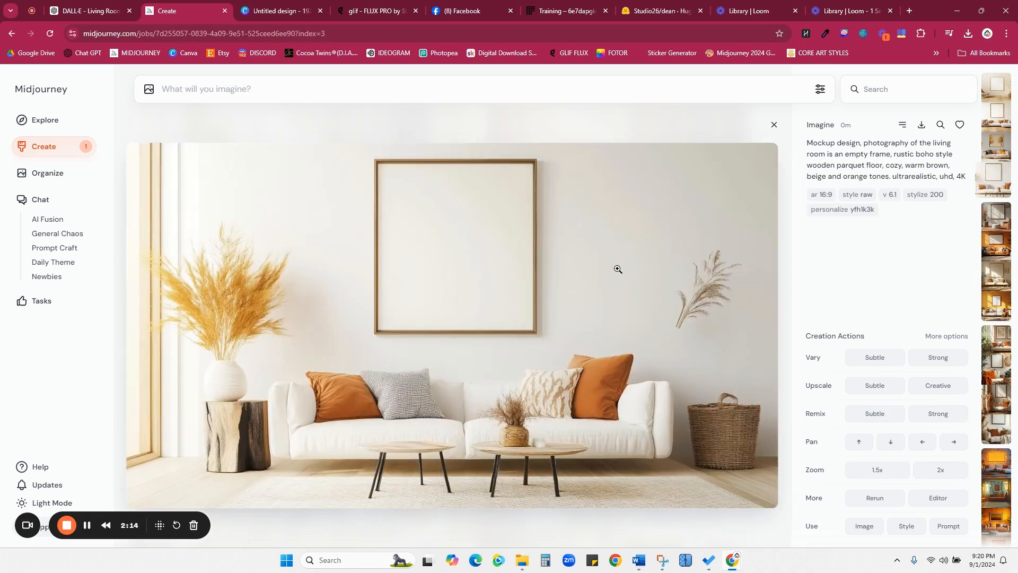
{"action": "key", "text": "Left"}
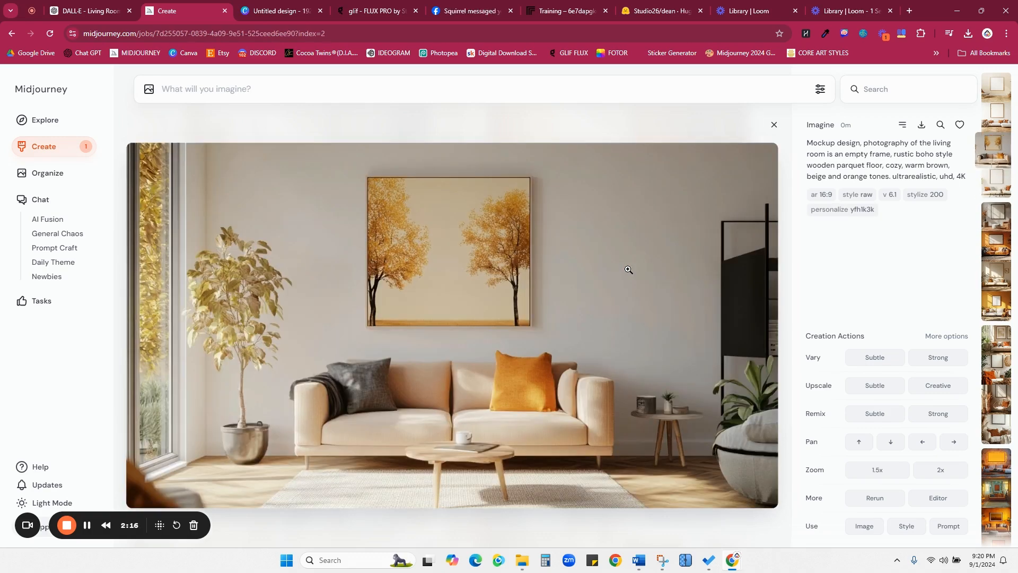
{"action": "key", "text": "Left"}
{"action": "key", "text": "Left"}
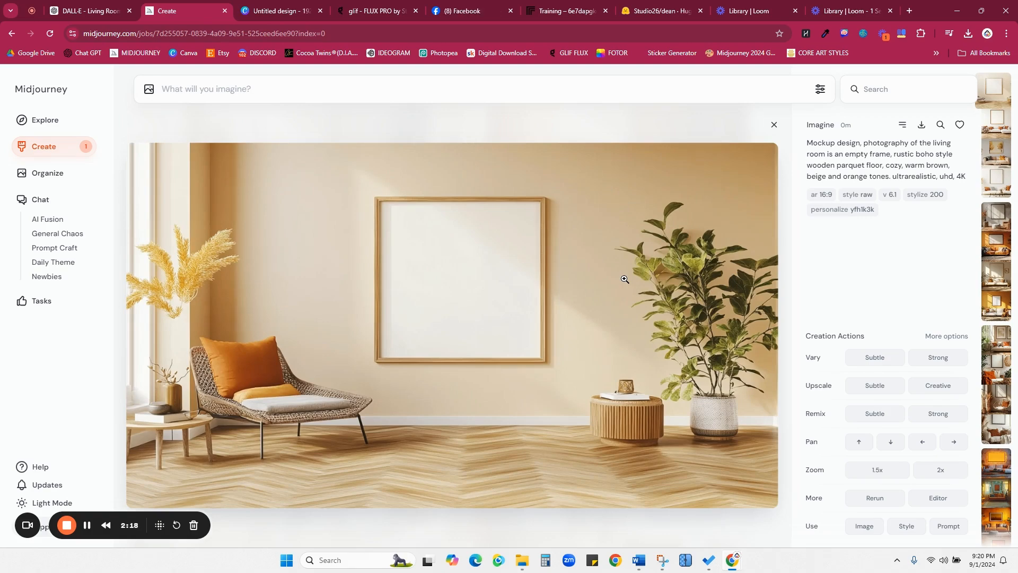
{"action": "left_click", "coordinate": [774, 125]}
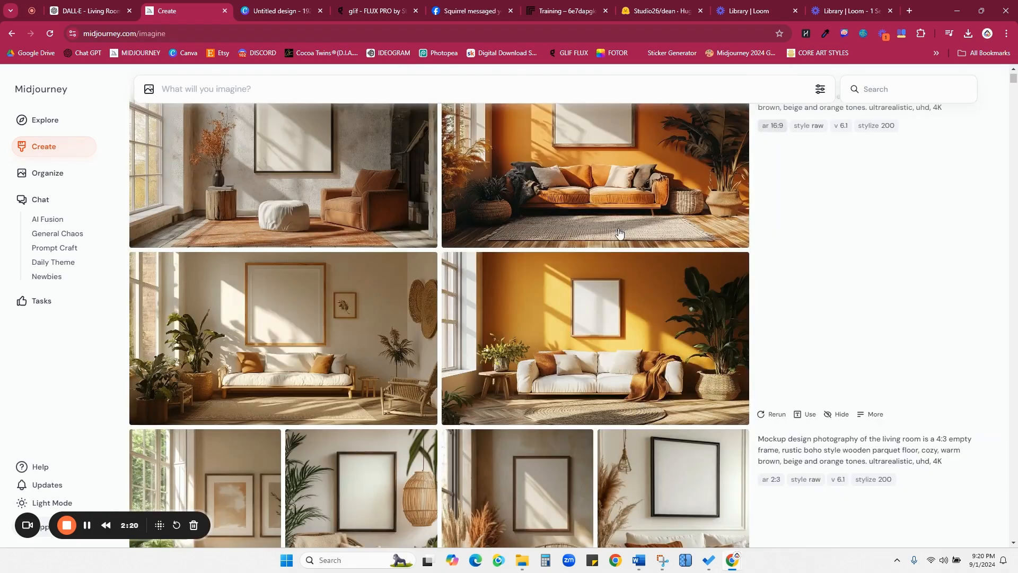
Find the earlier white living room mockup with three framed prints above the sofa and save the image.
{"action": "scroll", "coordinate": [532, 303], "scroll_direction": "down", "scroll_amount": 10}
{"action": "scroll", "coordinate": [532, 303], "scroll_direction": "down", "scroll_amount": 20}
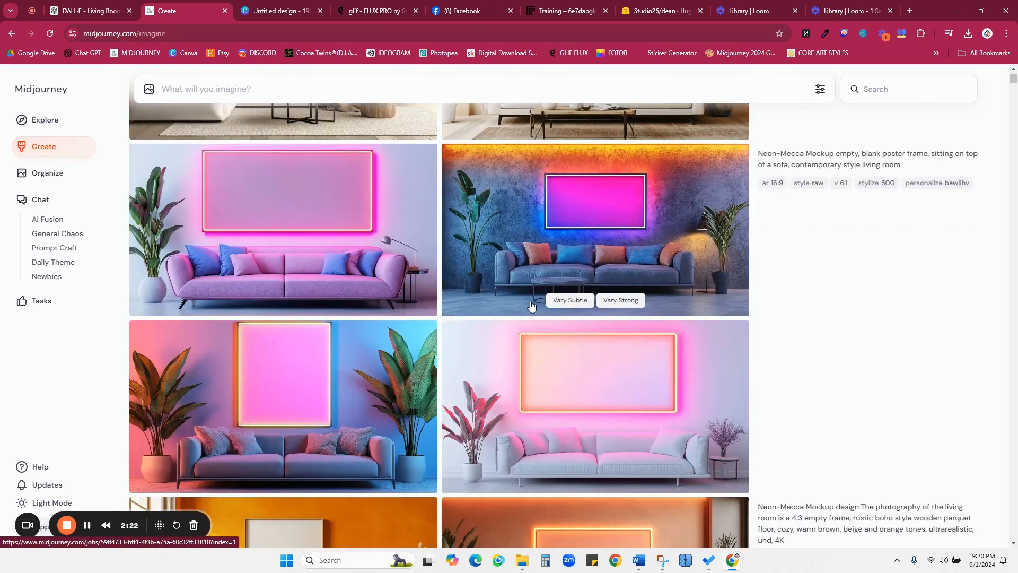
{"action": "scroll", "coordinate": [531, 306], "scroll_direction": "down", "scroll_amount": 20}
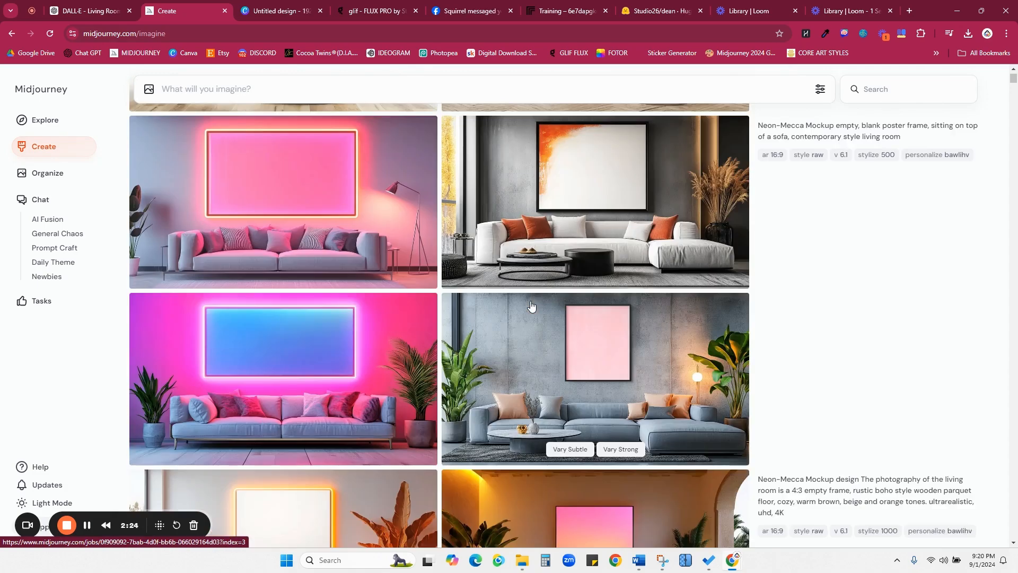
{"action": "scroll", "coordinate": [532, 306], "scroll_direction": "down", "scroll_amount": 10}
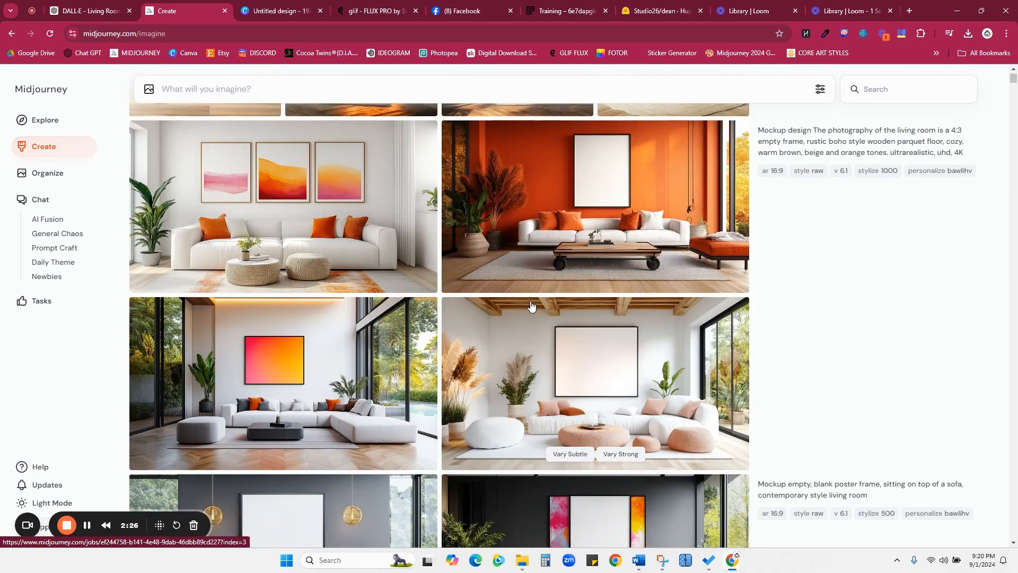
{"action": "left_click", "coordinate": [302, 184]}
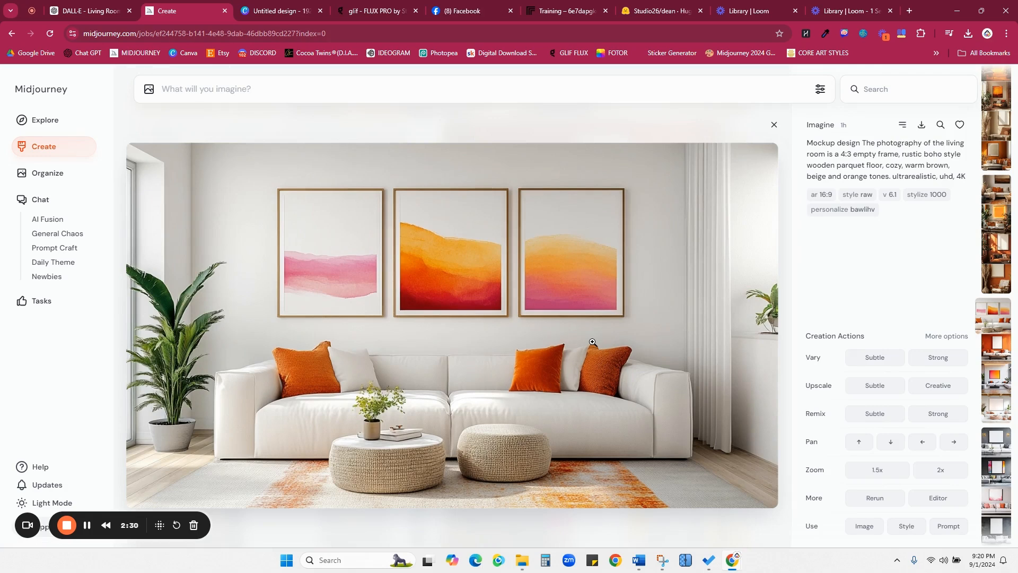
{"action": "right_click", "coordinate": [510, 238]}
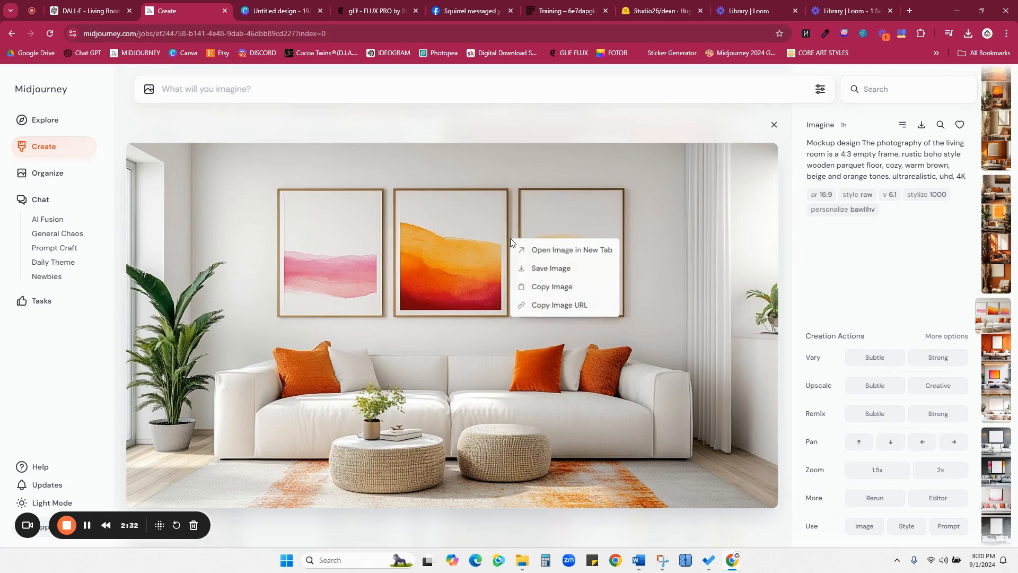
{"action": "left_click", "coordinate": [559, 269]}
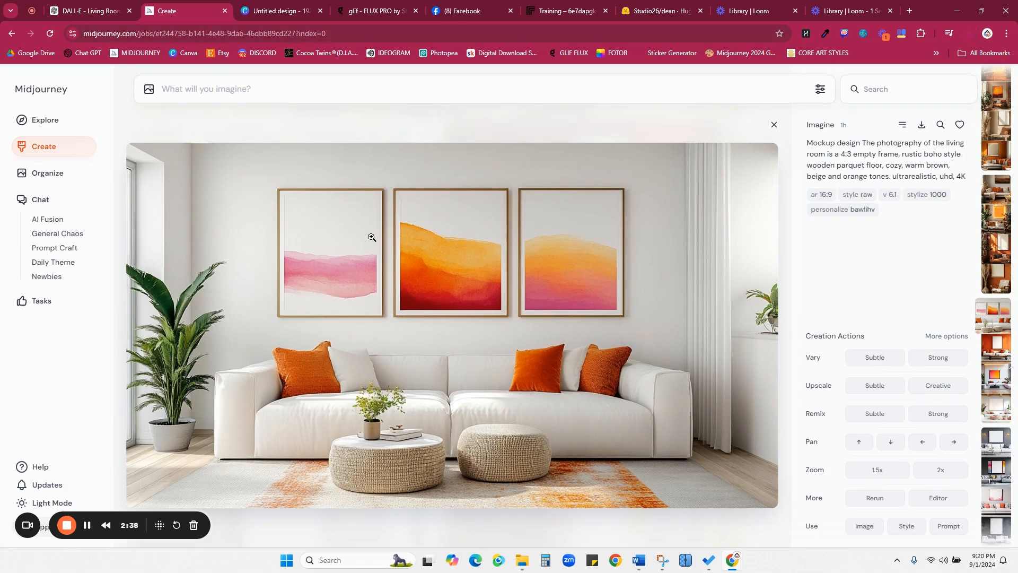
Switch to Canva, go to its home page and start creating a new design.
{"action": "left_click", "coordinate": [255, 11]}
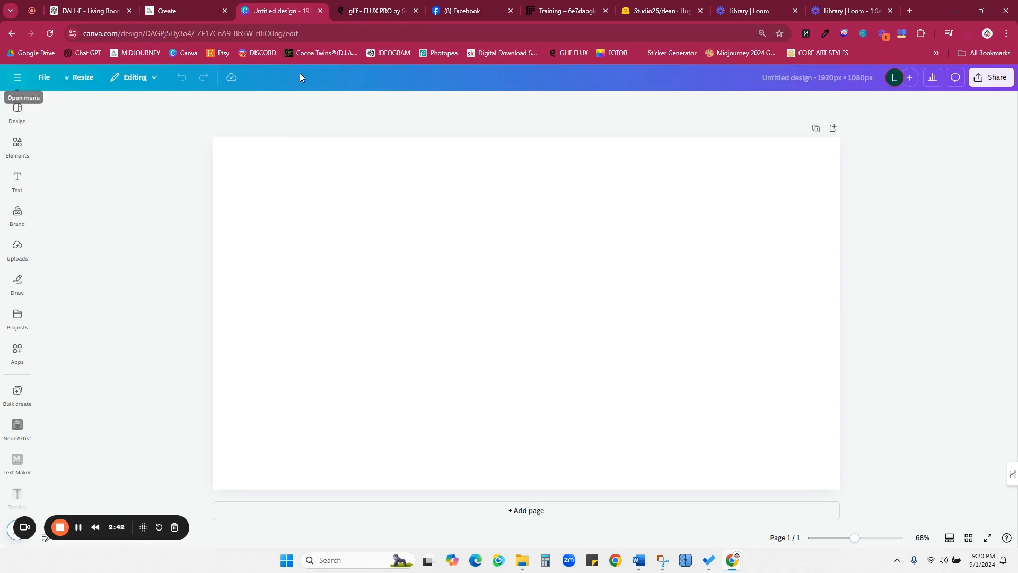
{"action": "left_click", "coordinate": [18, 77]}
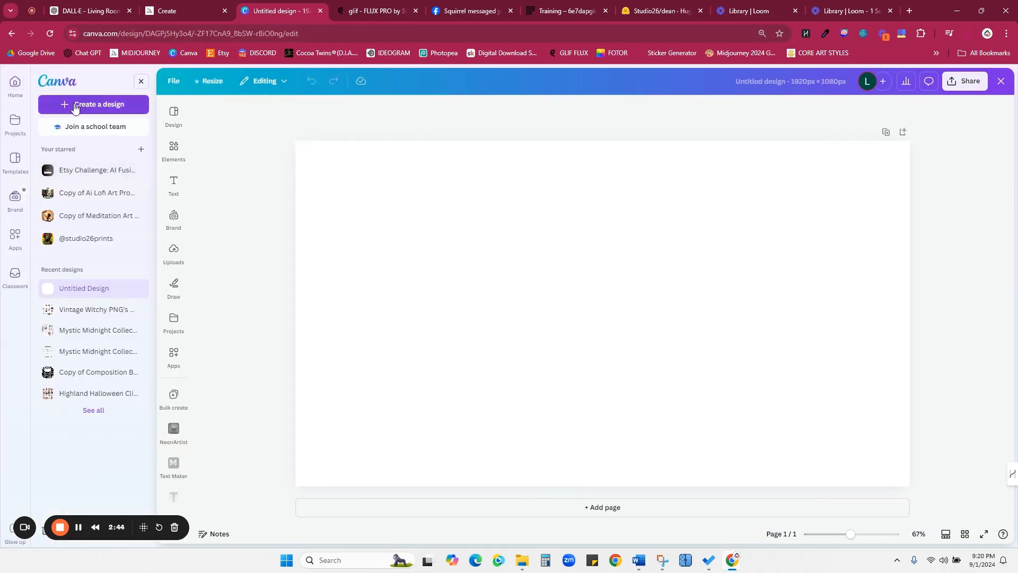
{"action": "left_click", "coordinate": [15, 82]}
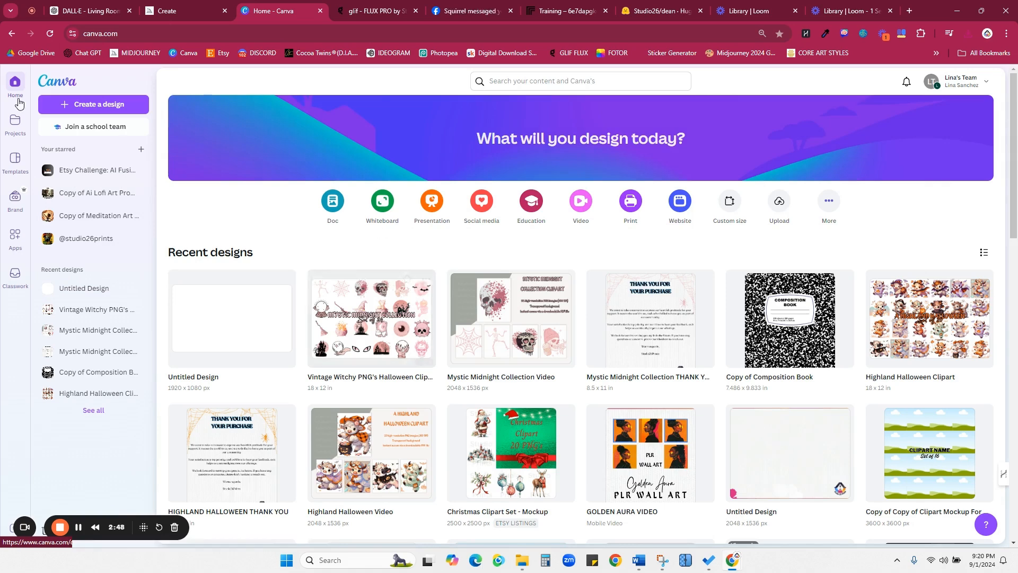
{"action": "left_click", "coordinate": [95, 104]}
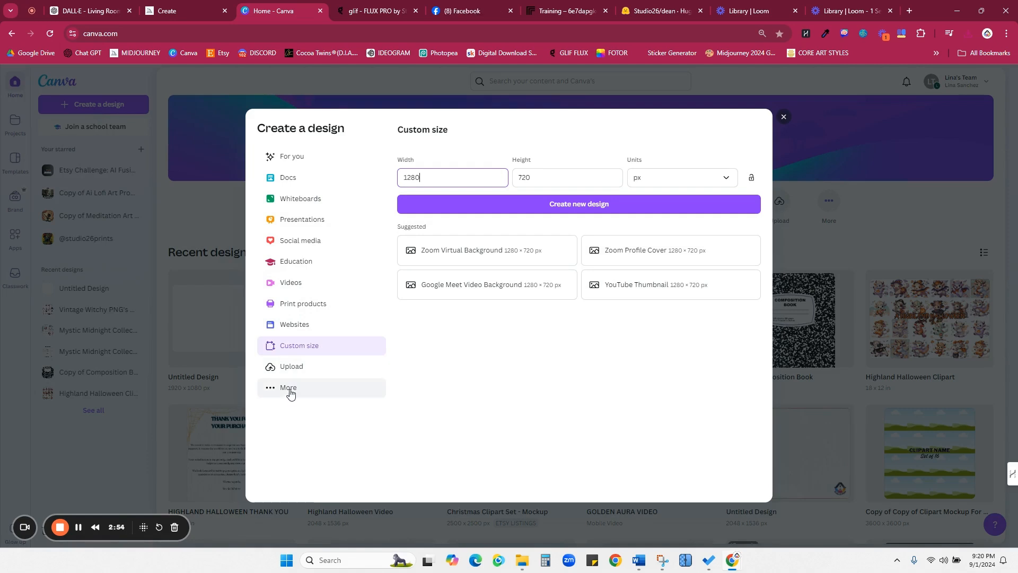
Choose a custom size for the new design and set it to 1920 px wide by 1080 px high.
{"action": "left_click", "coordinate": [297, 347]}
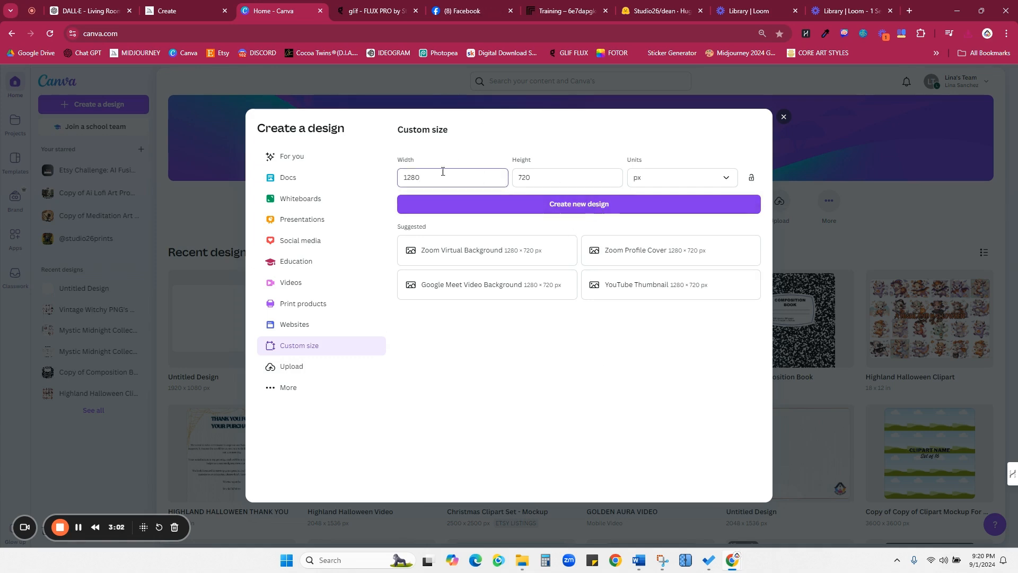
{"action": "double_click", "coordinate": [412, 177]}
{"action": "type", "text": "1920"}
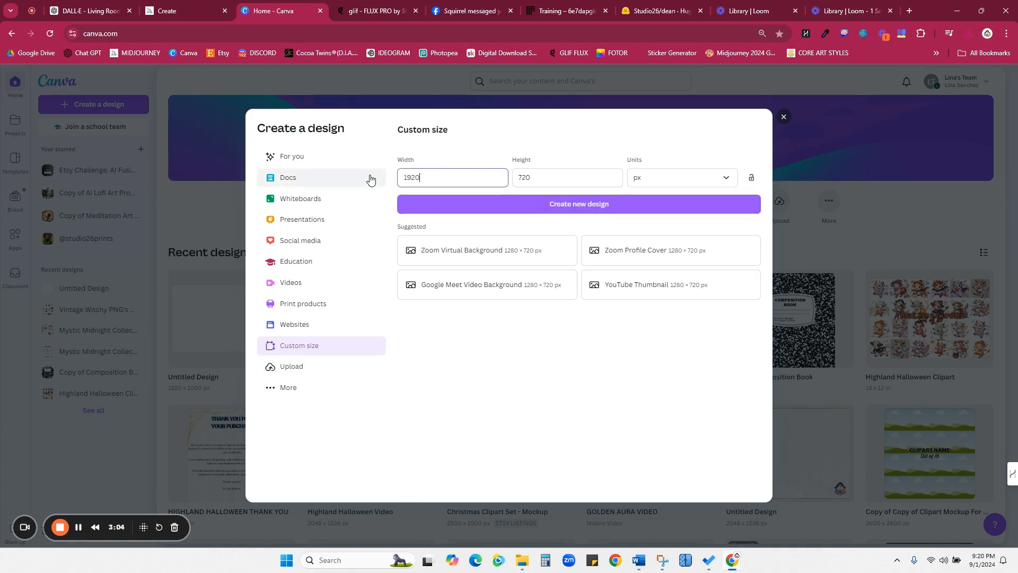
{"action": "left_click", "coordinate": [539, 178]}
{"action": "left_click_drag", "start_coordinate": [539, 178], "coordinate": [506, 181]}
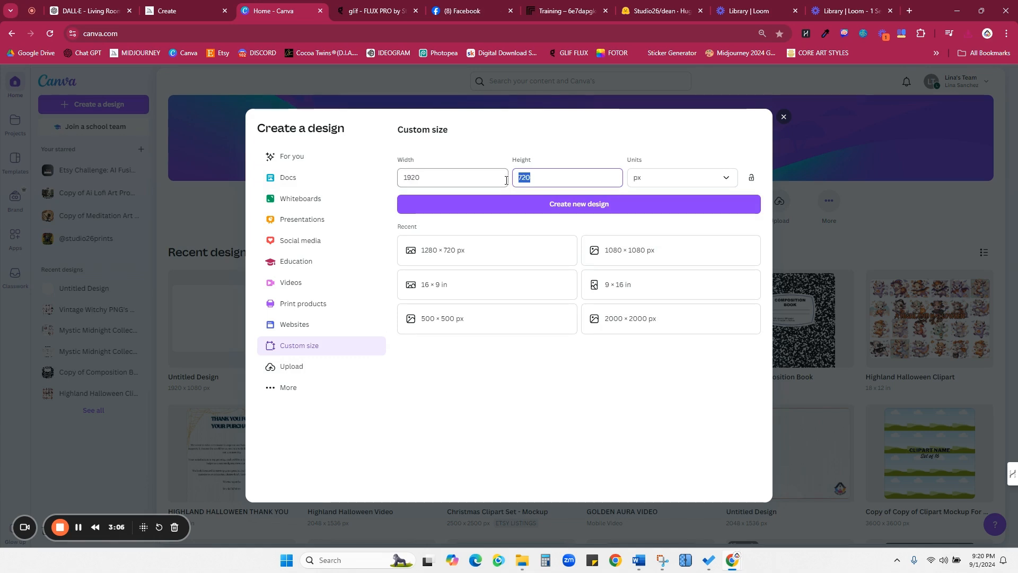
{"action": "type", "text": "1080"}
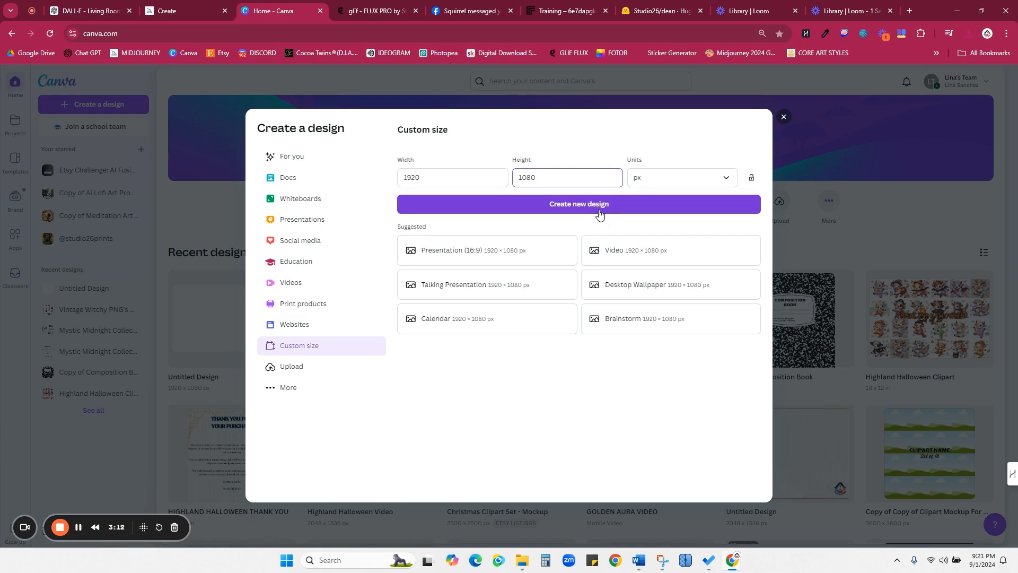
Open the recent blank 1920 × 1080 px design instead of creating one, and upload the saved living room mockup image from Downloads.
{"action": "left_click", "coordinate": [783, 118]}
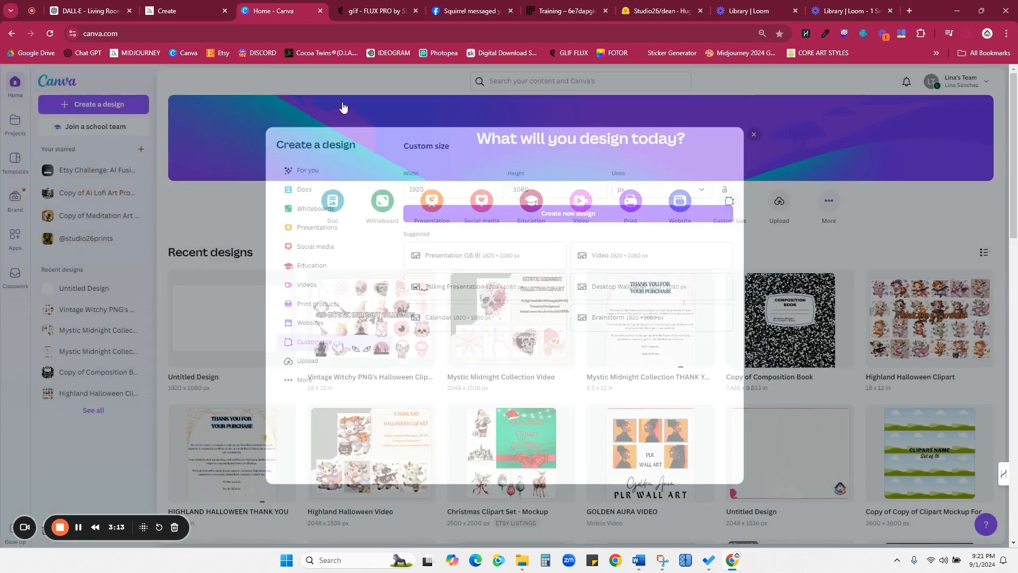
{"action": "left_click", "coordinate": [226, 329]}
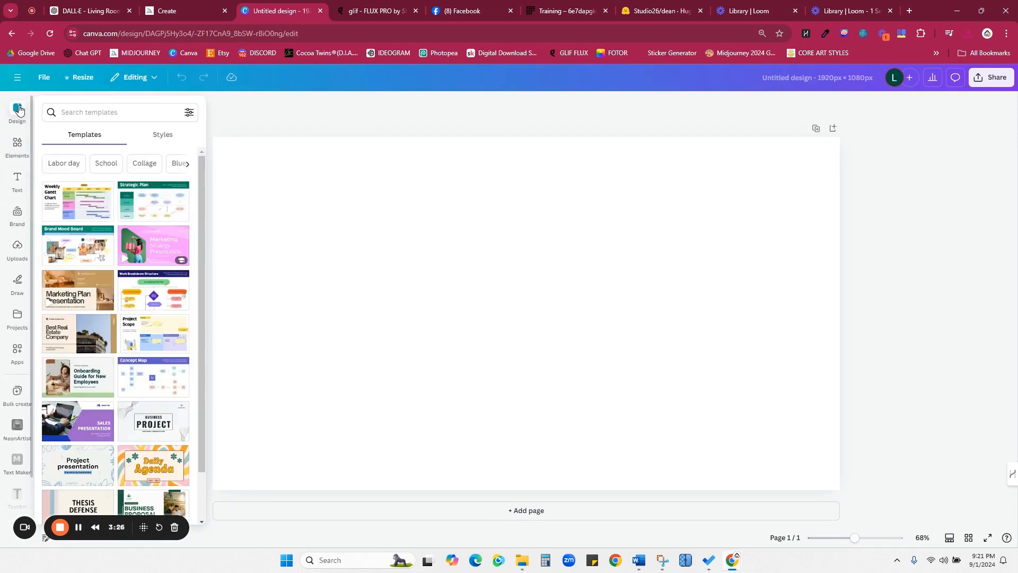
{"action": "left_click", "coordinate": [14, 250]}
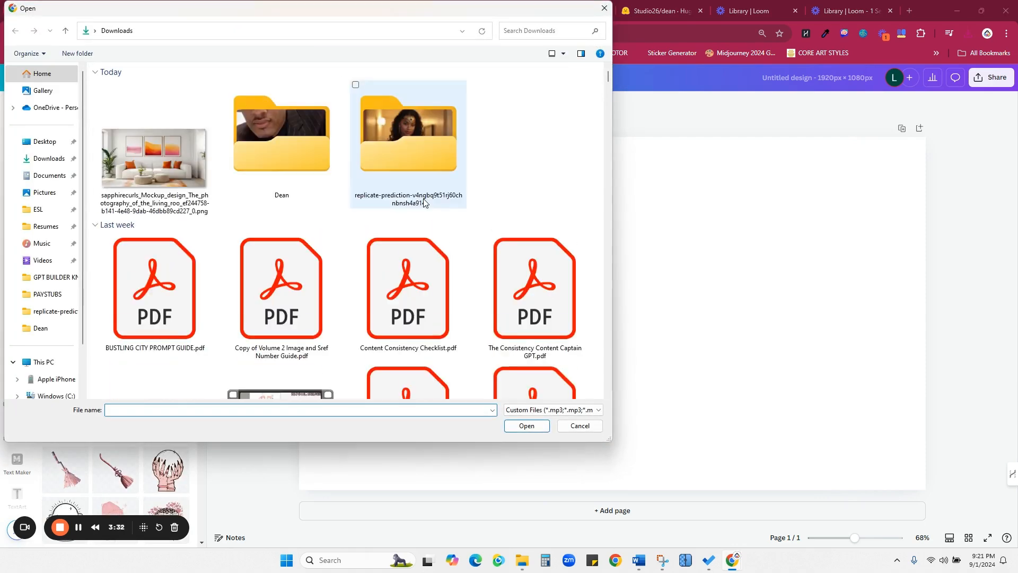
{"action": "left_click", "coordinate": [154, 156]}
{"action": "left_click", "coordinate": [542, 428]}
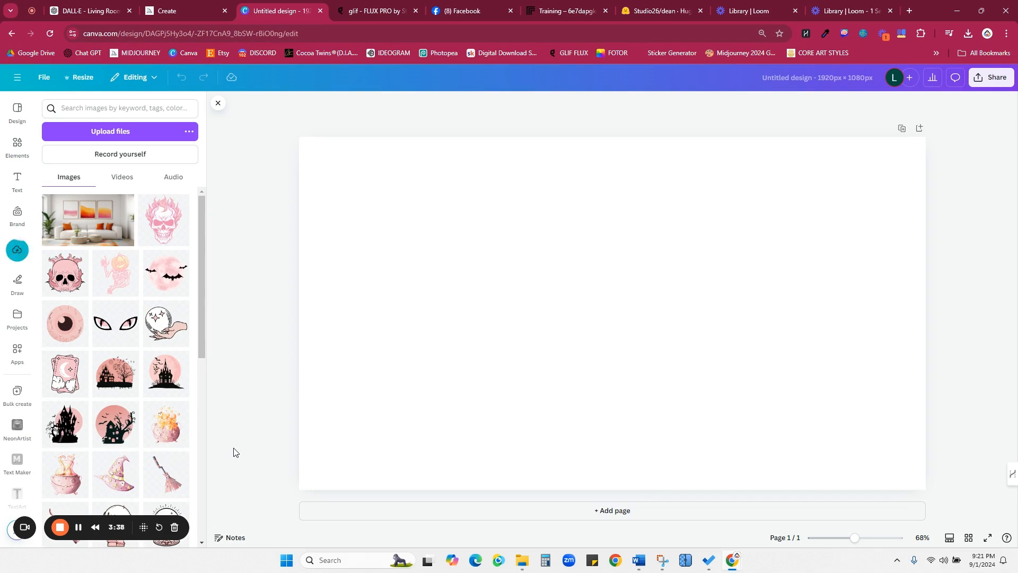
Place the uploaded living room image on the page and set it as the page background.
{"action": "left_click", "coordinate": [77, 236]}
{"action": "mouse_move", "coordinate": [561, 331]}
{"action": "left_mouse_down"}
{"action": "mouse_move", "coordinate": [583, 343]}
{"action": "mouse_move", "coordinate": [526, 343]}
{"action": "mouse_move", "coordinate": [583, 325]}
{"action": "mouse_move", "coordinate": [566, 322]}
{"action": "left_mouse_up"}
{"action": "right_click", "coordinate": [586, 333]}
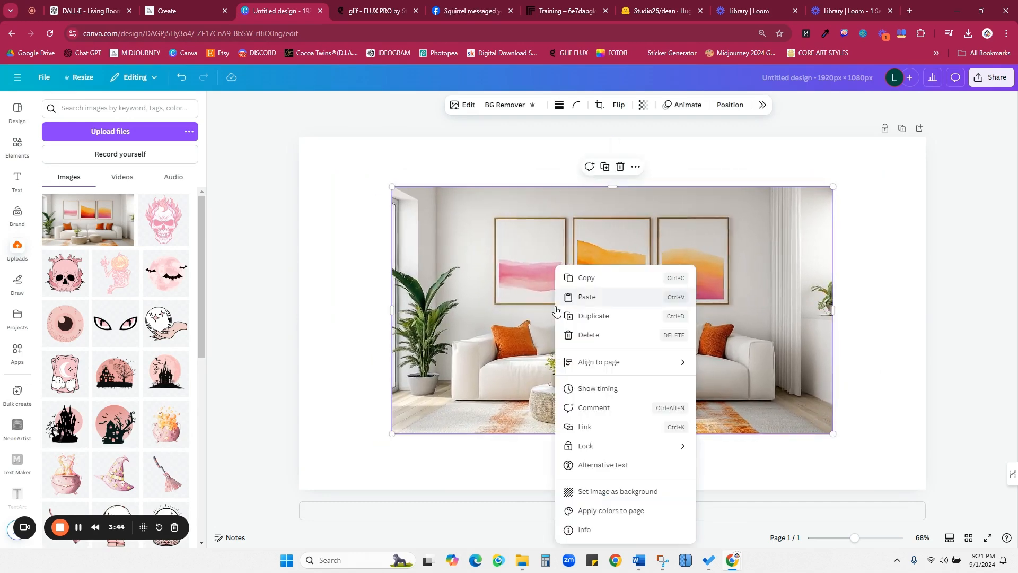
{"action": "left_click", "coordinate": [616, 493]}
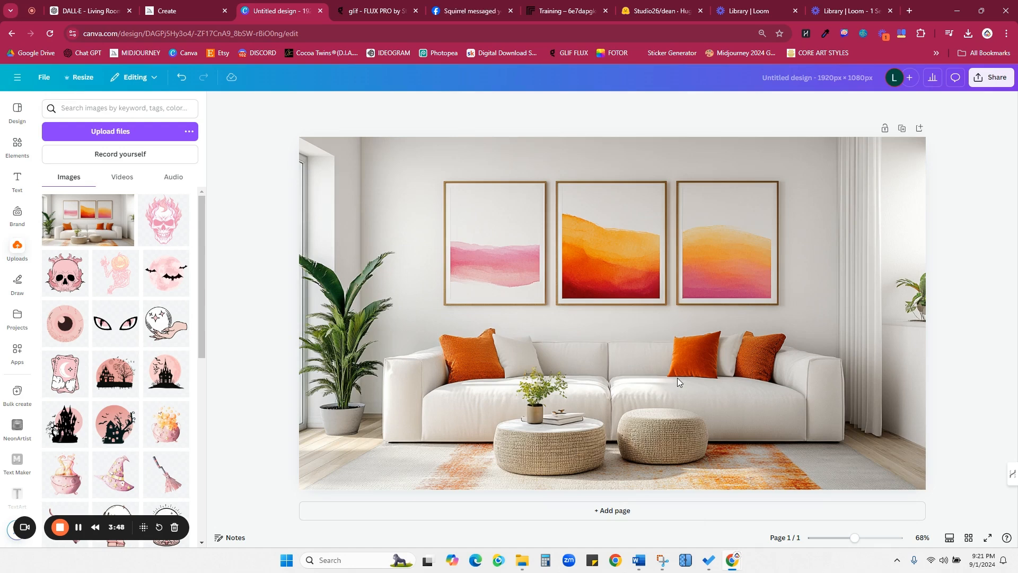
Upscale the living room background image 2x with Image Upscaler and replace the original with the enhanced version.
{"action": "left_click", "coordinate": [514, 213]}
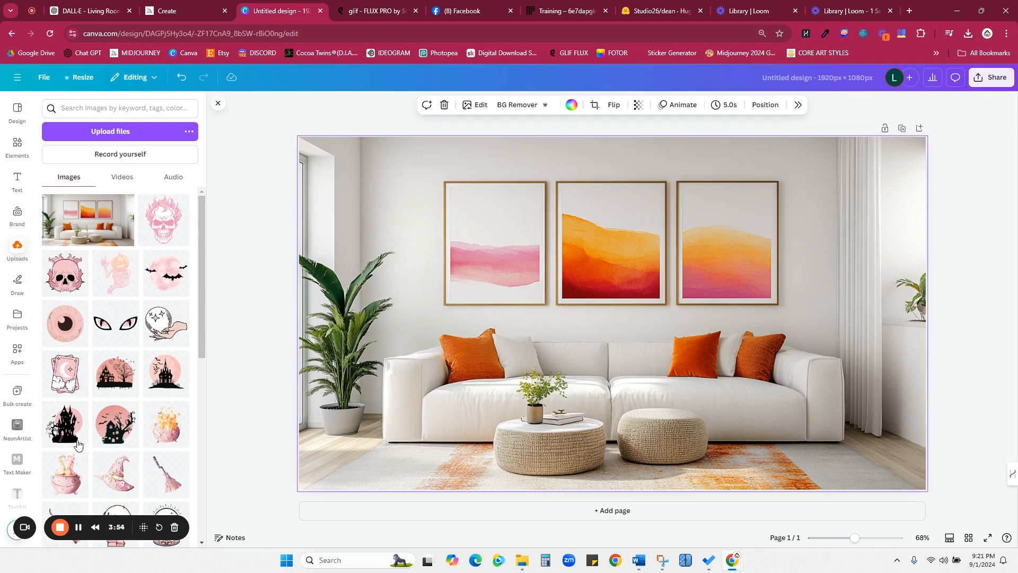
{"action": "scroll", "coordinate": [15, 499], "scroll_direction": "down", "scroll_amount": 1}
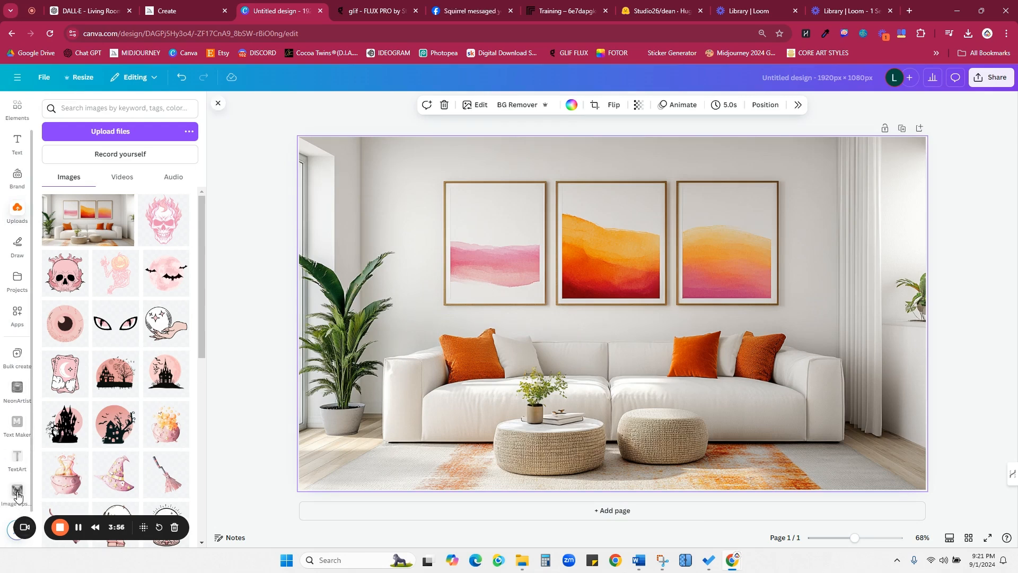
{"action": "left_click", "coordinate": [17, 490]}
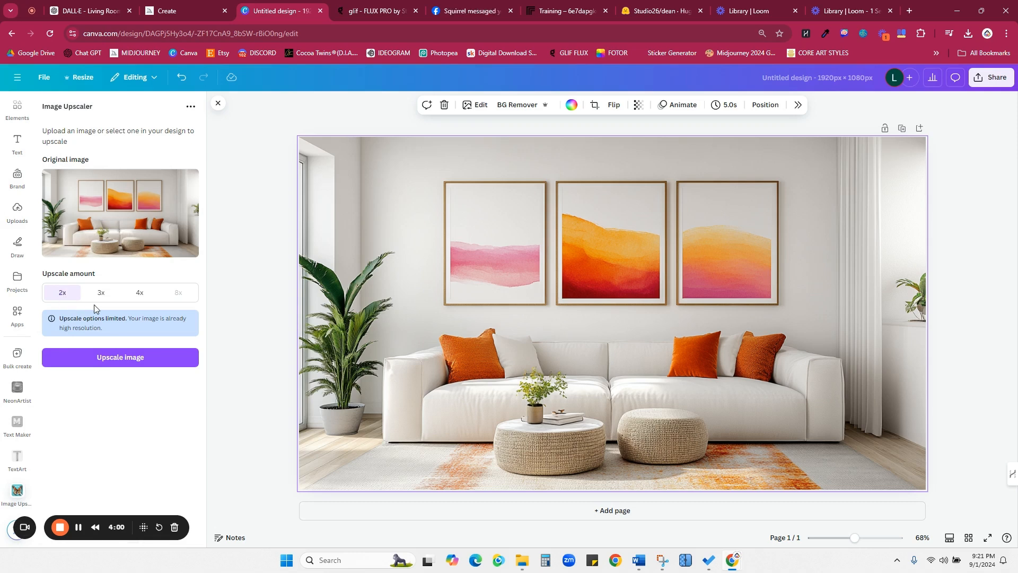
{"action": "left_click", "coordinate": [127, 358]}
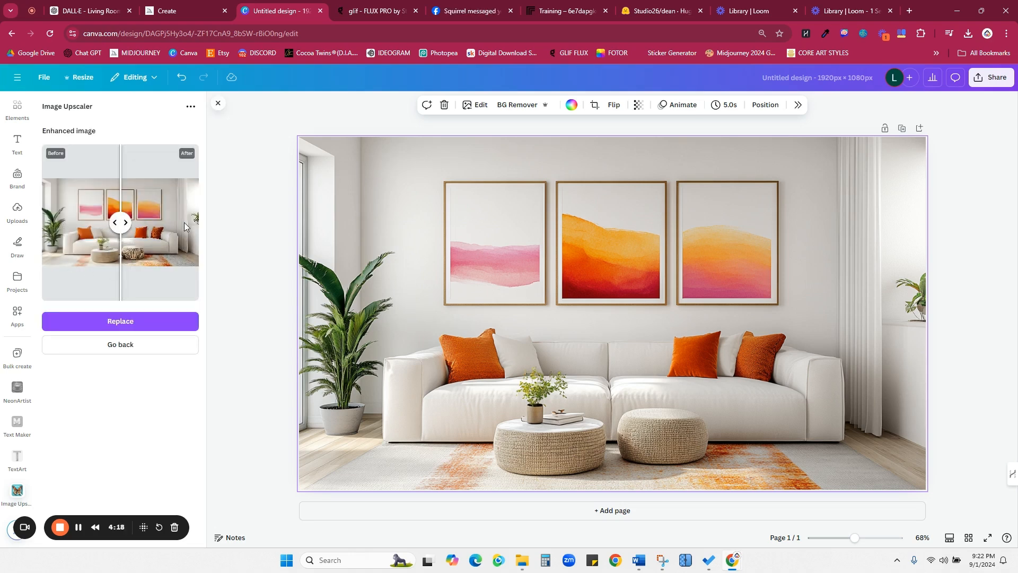
{"action": "left_click", "coordinate": [121, 320]}
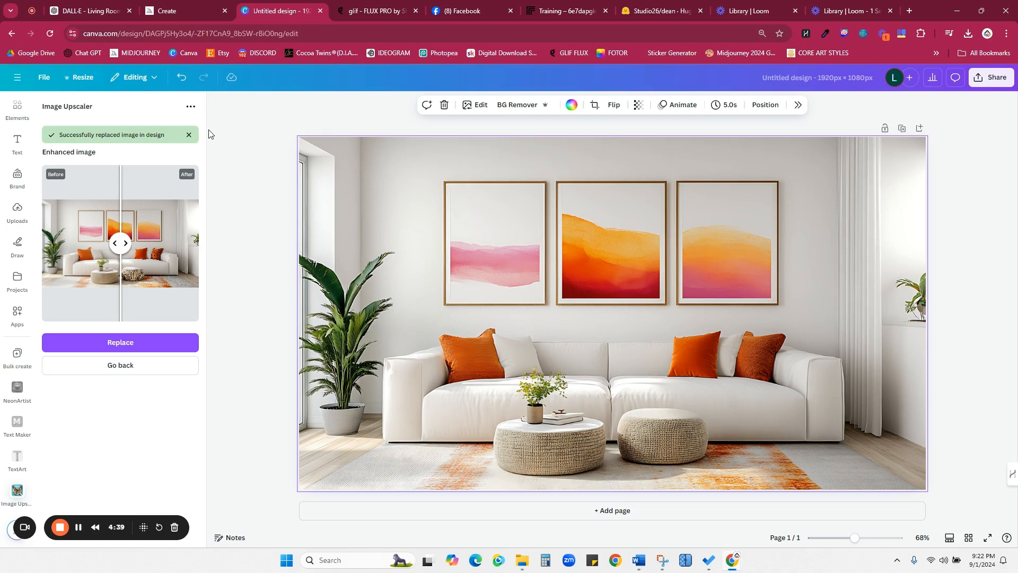
{"action": "left_click", "coordinate": [217, 103]}
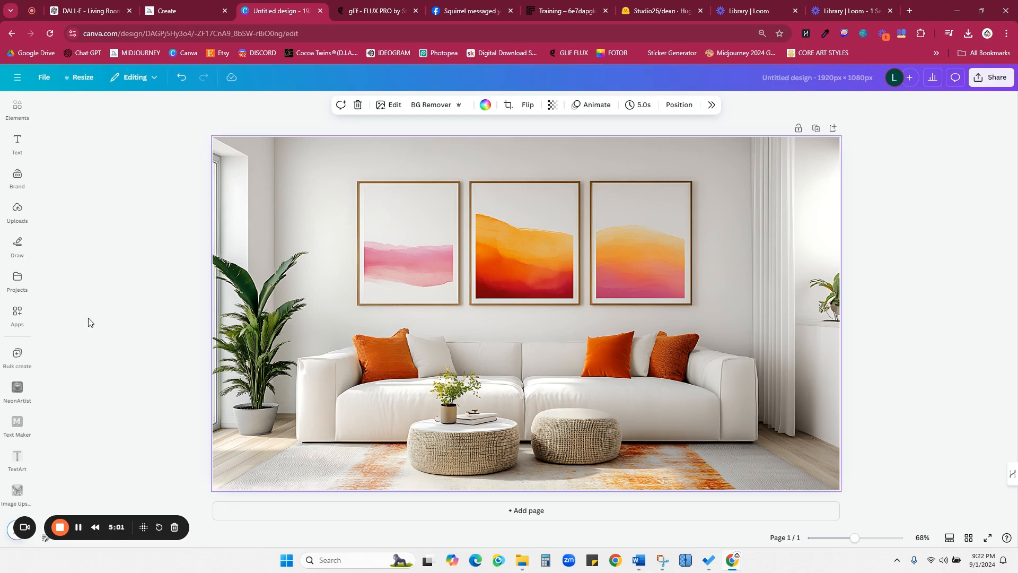
{"action": "left_click", "coordinate": [19, 211]}
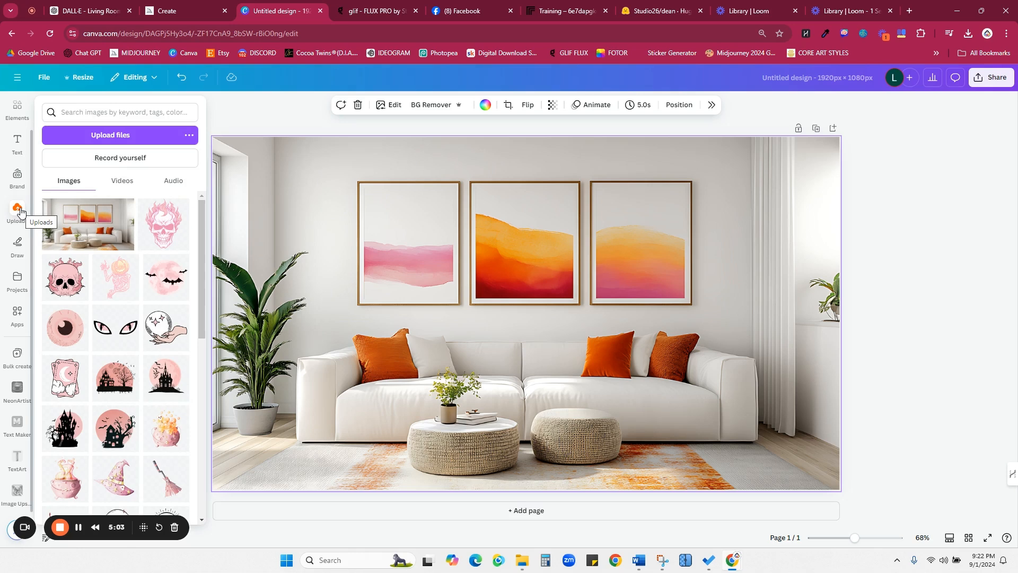
{"action": "scroll", "coordinate": [174, 289], "scroll_direction": "down", "scroll_amount": 10}
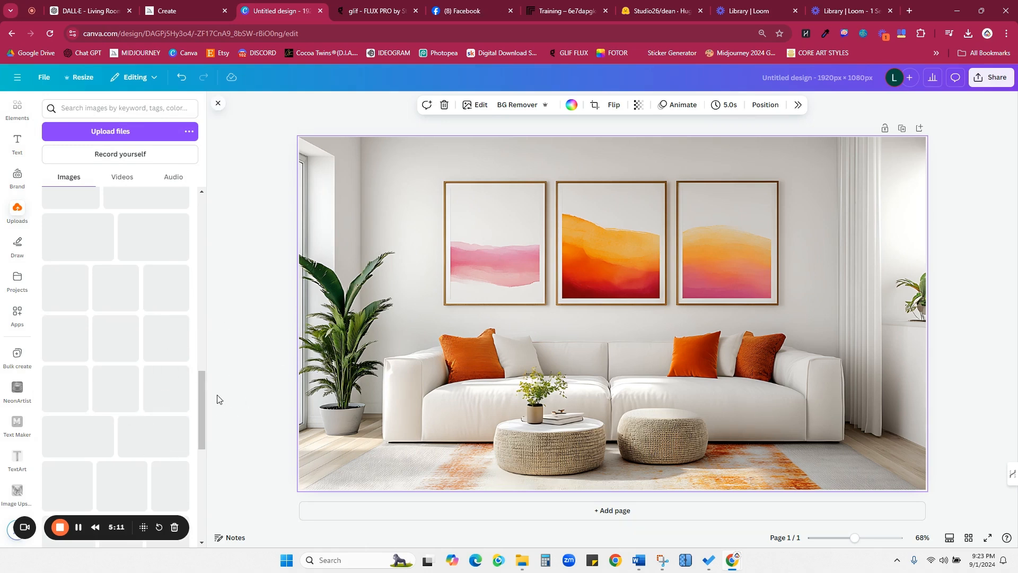
{"action": "left_click_drag", "start_coordinate": [202, 418], "coordinate": [201, 243]}
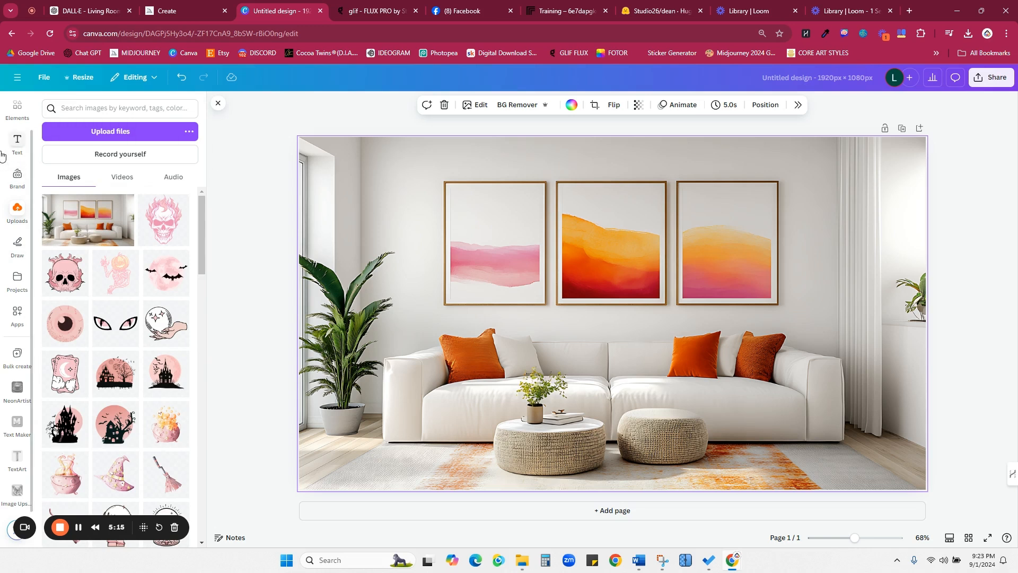
Search the elements for "frame" and add the plain square frame to the page.
{"action": "scroll", "coordinate": [10, 236], "scroll_direction": "up", "scroll_amount": 1}
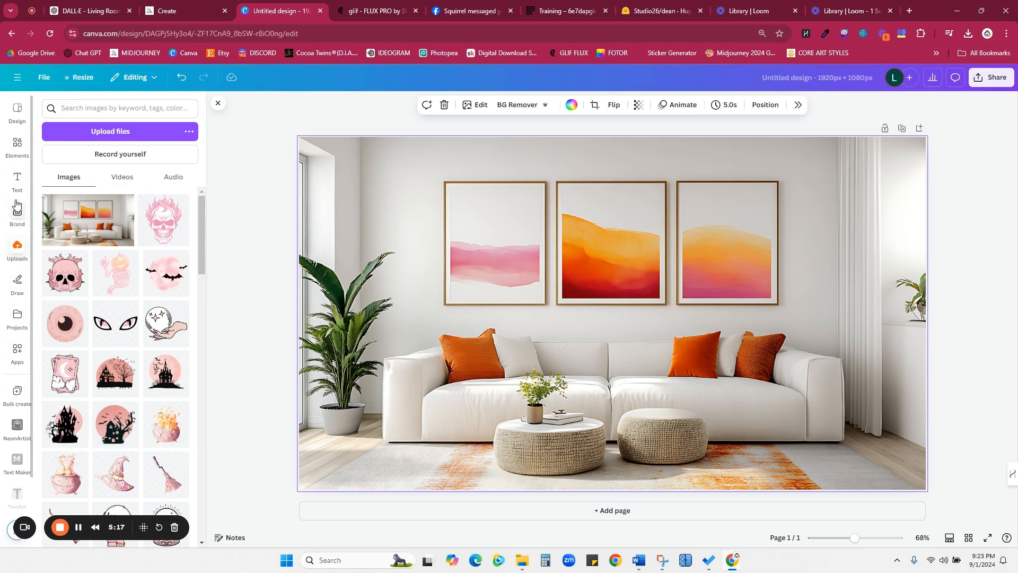
{"action": "left_click", "coordinate": [16, 145]}
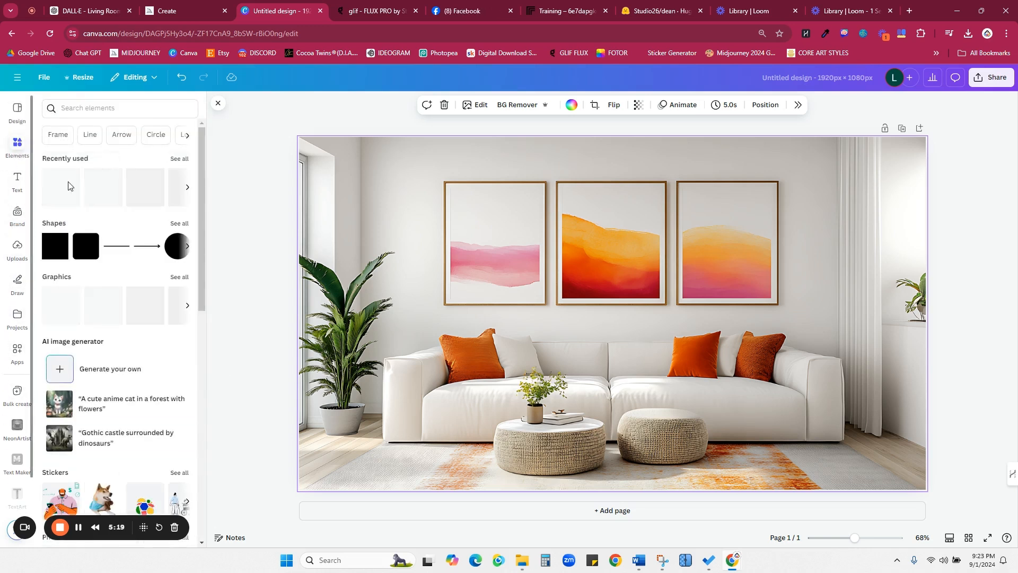
{"action": "left_click", "coordinate": [98, 105]}
{"action": "type", "text": "frame"}
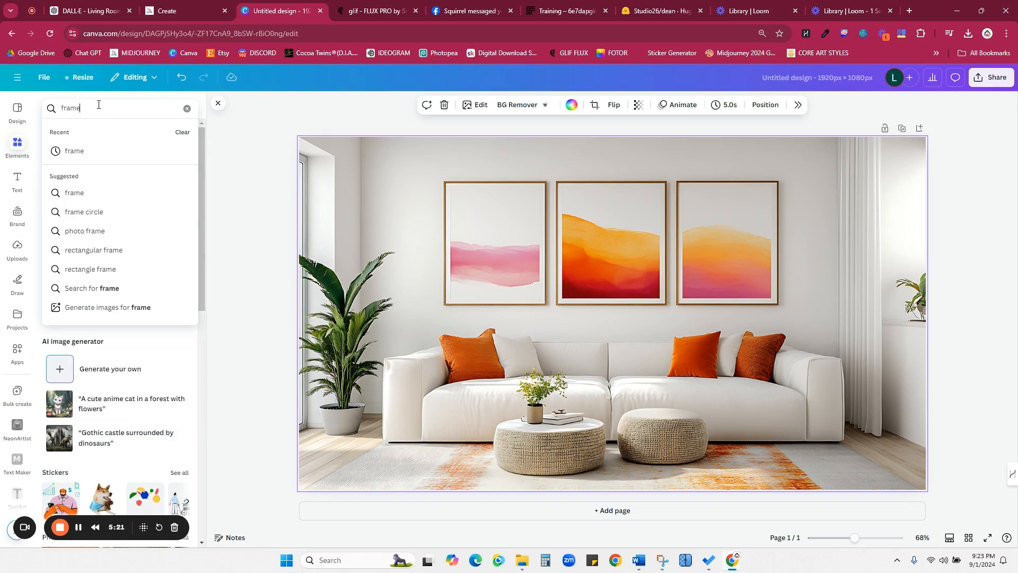
{"action": "key", "text": "Return"}
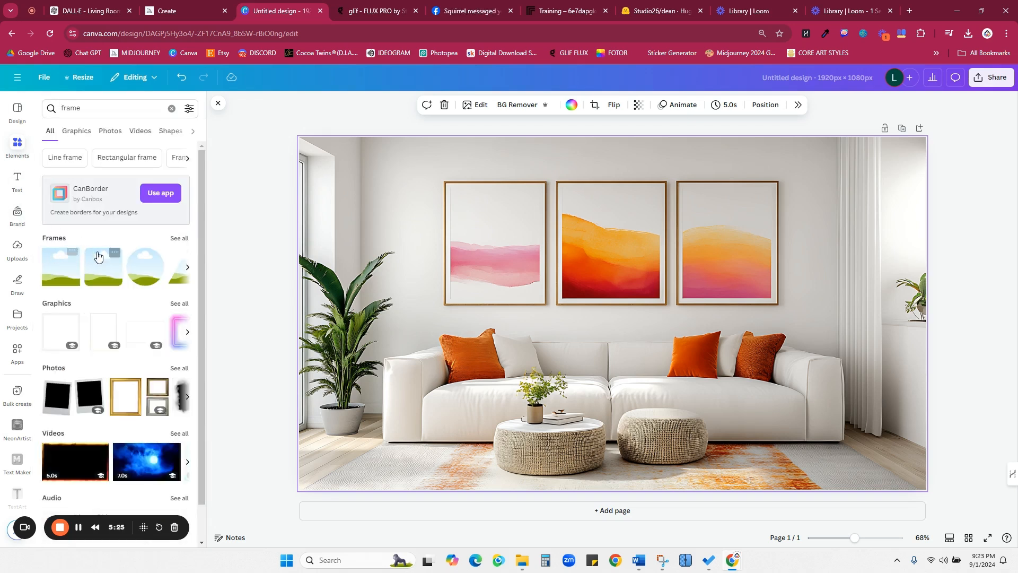
{"action": "left_click", "coordinate": [178, 238]}
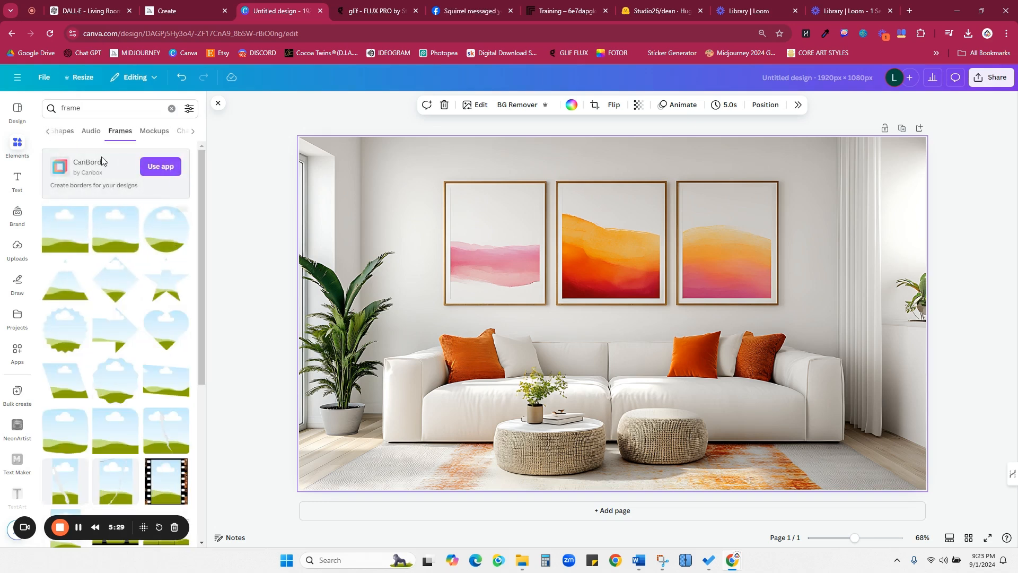
{"action": "left_click", "coordinate": [52, 233]}
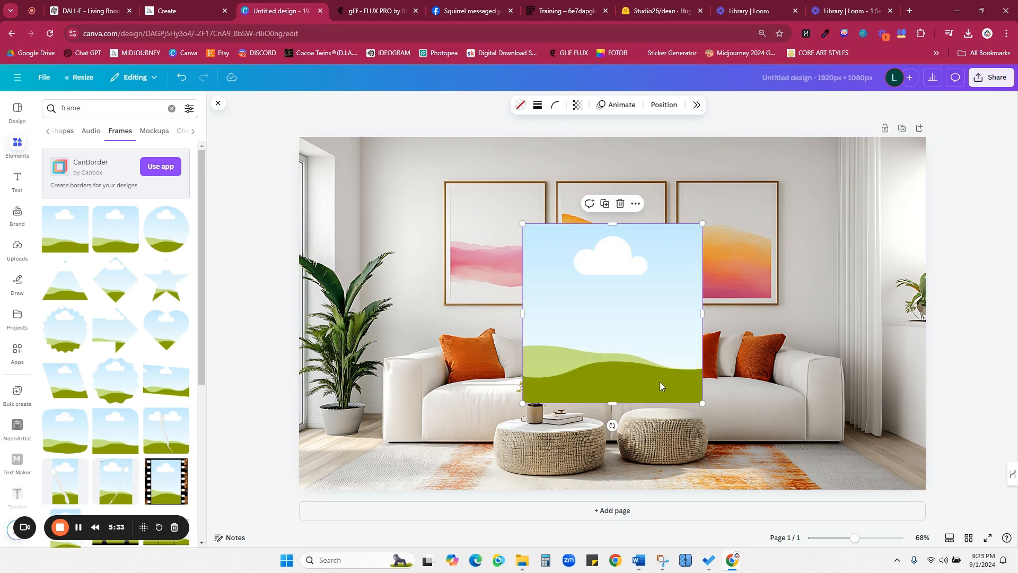
Move and resize the square frame so it covers the first wall print up to the inner edge of its wooden border.
{"action": "left_click", "coordinate": [859, 538]}
{"action": "left_click_drag", "start_coordinate": [859, 540], "coordinate": [867, 540]}
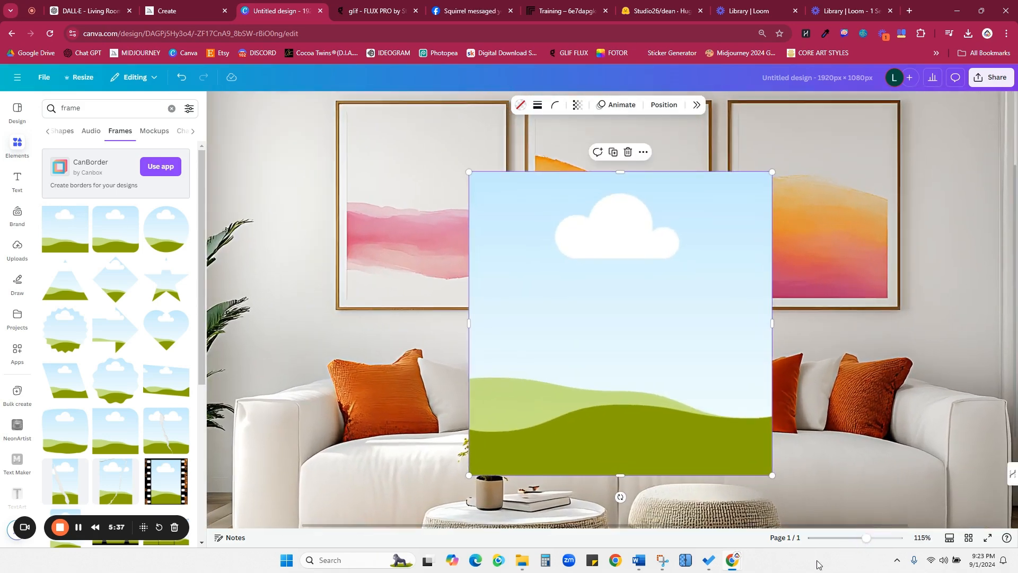
{"action": "mouse_move", "coordinate": [865, 539]}
{"action": "left_mouse_down"}
{"action": "mouse_move", "coordinate": [831, 543]}
{"action": "mouse_move", "coordinate": [873, 541]}
{"action": "left_mouse_up"}
{"action": "scroll", "coordinate": [820, 459], "scroll_direction": "up", "scroll_amount": 2}
{"action": "left_click_drag", "start_coordinate": [573, 376], "coordinate": [390, 278]}
{"action": "left_click_drag", "start_coordinate": [653, 368], "coordinate": [471, 358]}
{"action": "scroll", "coordinate": [386, 478], "scroll_direction": "down", "scroll_amount": 2}
{"action": "left_click_drag", "start_coordinate": [361, 447], "coordinate": [364, 327]}
{"action": "scroll", "coordinate": [474, 399], "scroll_direction": "up", "scroll_amount": 3}
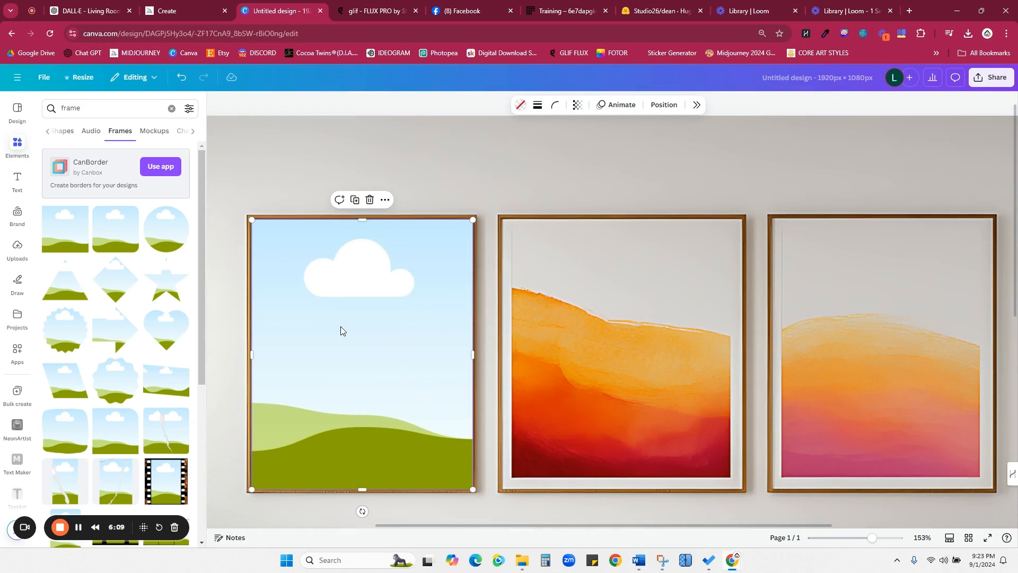
{"action": "left_click", "coordinate": [689, 216]}
{"action": "left_click", "coordinate": [357, 367]}
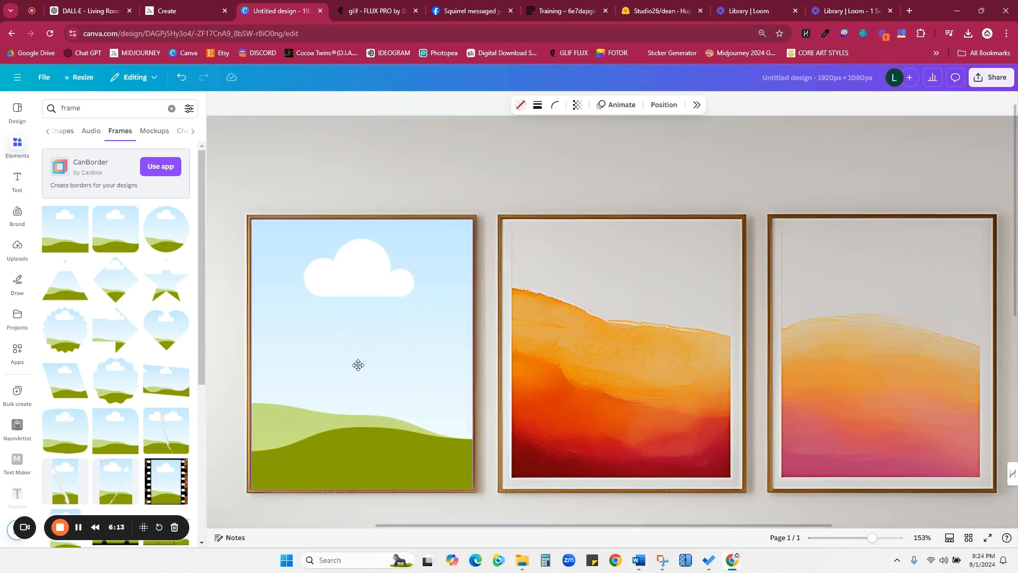
{"action": "left_click", "coordinate": [377, 181]}
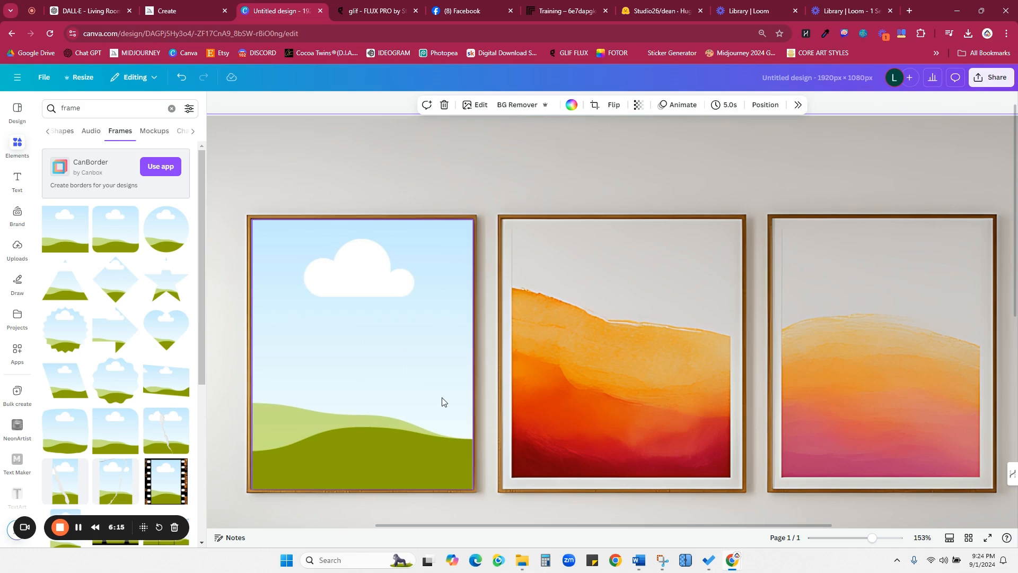
Duplicate the fitted frame and widen and position the copy to cover the middle wall print.
{"action": "left_click", "coordinate": [393, 412]}
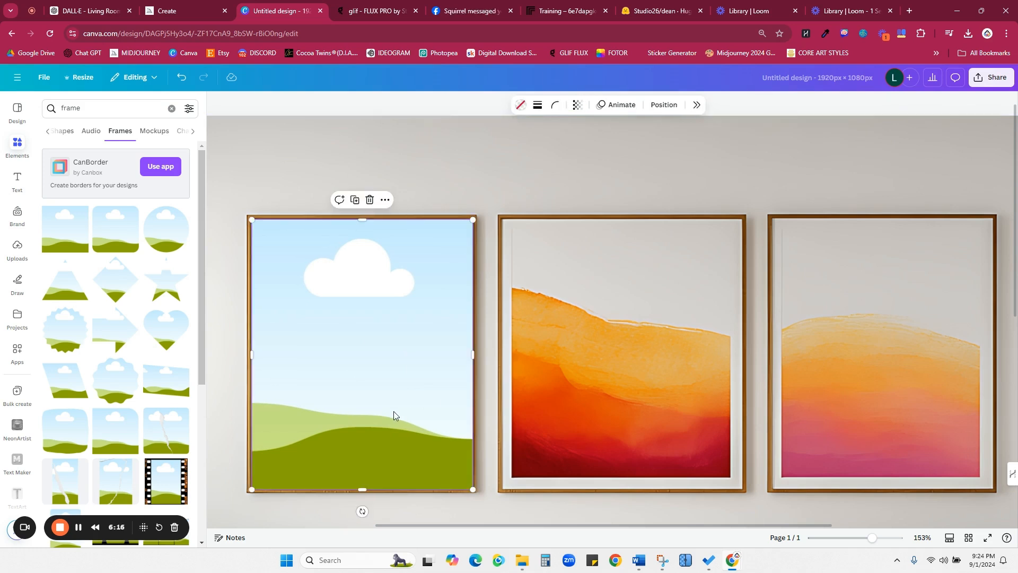
{"action": "left_click", "coordinate": [355, 201]}
{"action": "left_click_drag", "start_coordinate": [357, 388], "coordinate": [601, 378]}
{"action": "left_click_drag", "start_coordinate": [722, 355], "coordinate": [743, 353]}
{"action": "left_click_drag", "start_coordinate": [648, 386], "coordinate": [649, 386]}
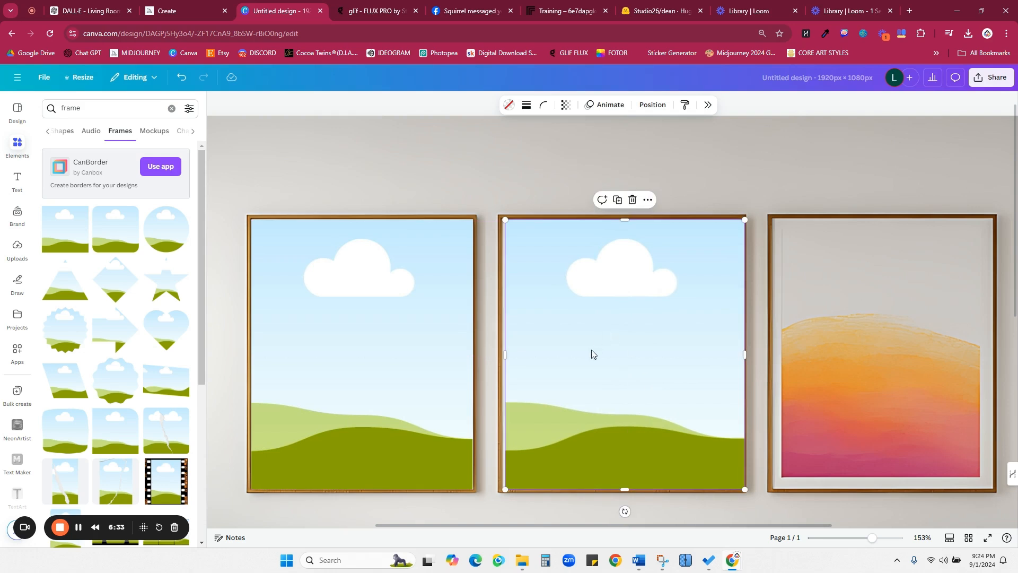
{"action": "left_click_drag", "start_coordinate": [599, 336], "coordinate": [596, 336]}
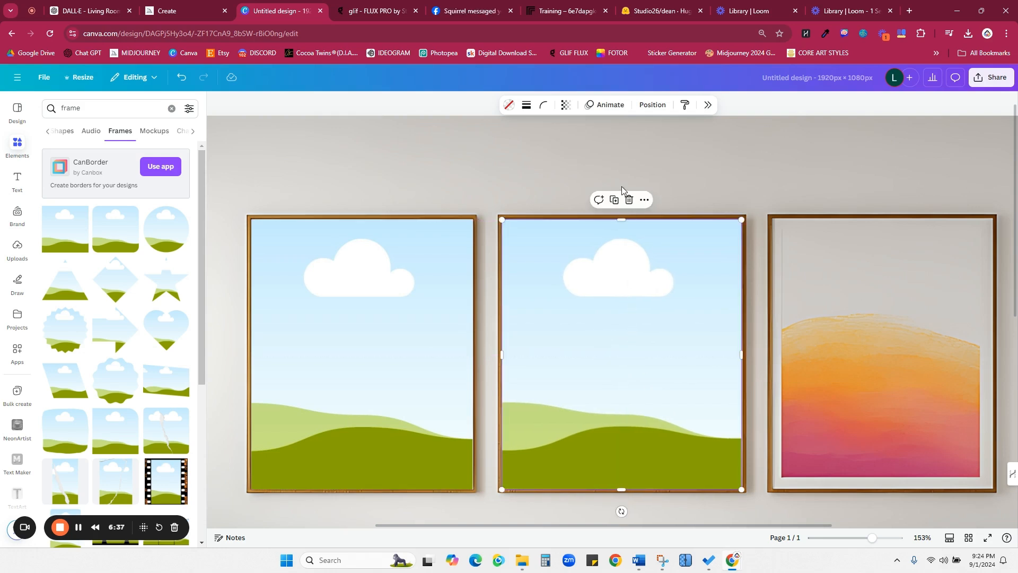
Duplicate the middle frame, then narrow and position the copy to cover the third wall print.
{"action": "left_click", "coordinate": [614, 199]}
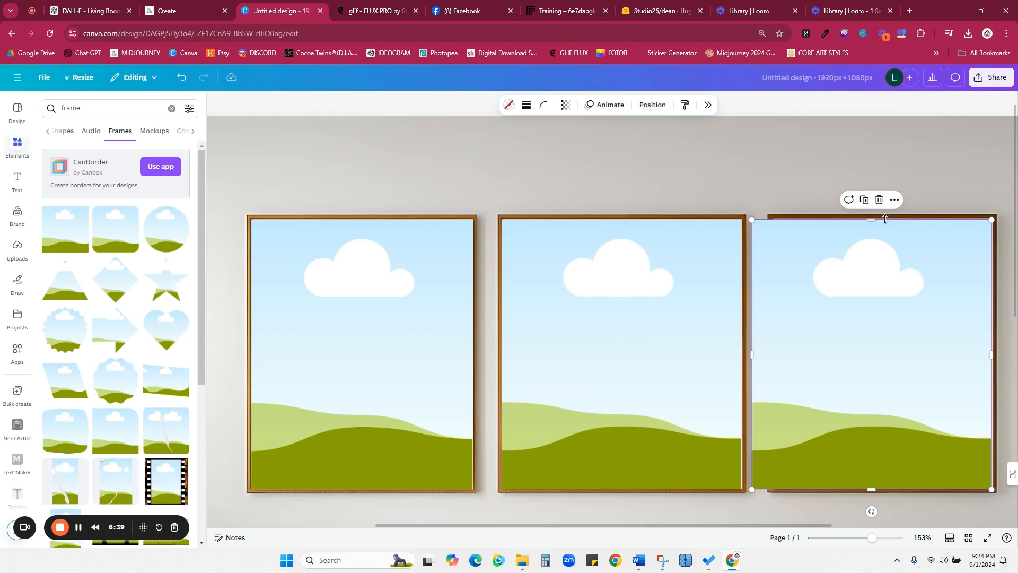
{"action": "left_click_drag", "start_coordinate": [898, 348], "coordinate": [902, 343]}
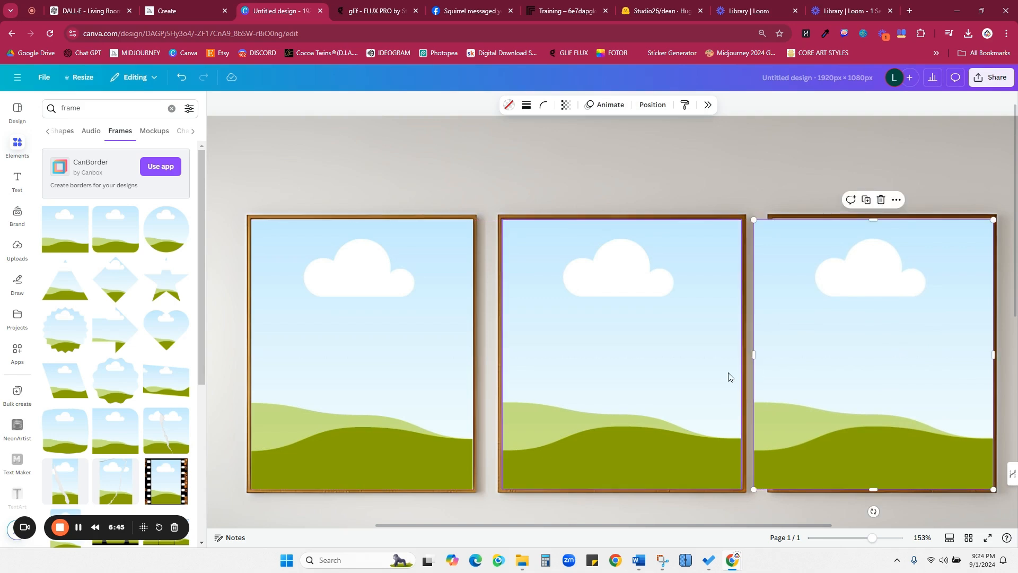
{"action": "left_click_drag", "start_coordinate": [753, 354], "coordinate": [774, 355]}
{"action": "left_click_drag", "start_coordinate": [856, 384], "coordinate": [854, 379]}
Widen the middle frame slightly so it meets the inner edge of its wooden border, then deselect it.
{"action": "left_click", "coordinate": [743, 407]}
{"action": "left_click_drag", "start_coordinate": [743, 359], "coordinate": [743, 358]}
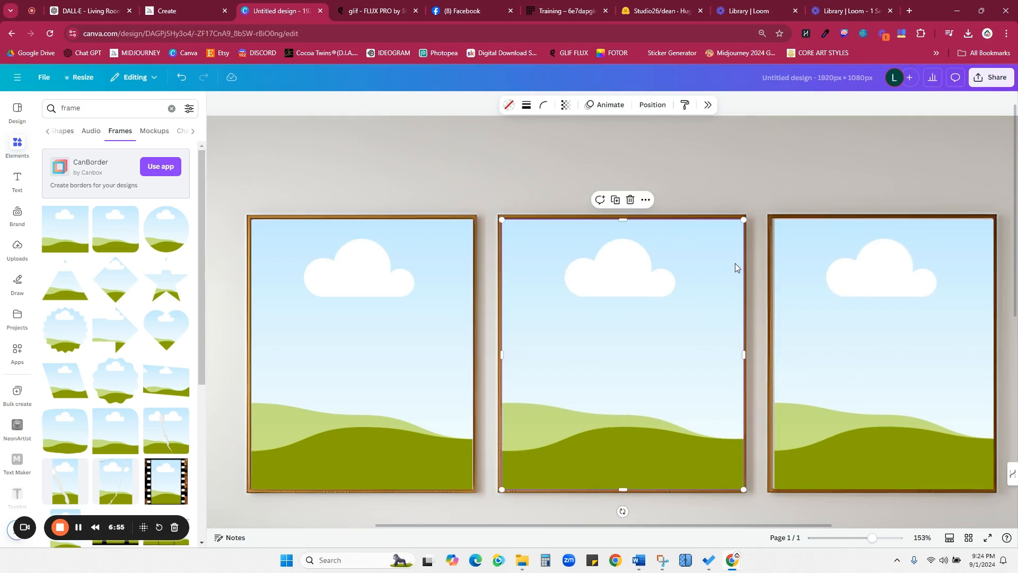
{"action": "left_click_drag", "start_coordinate": [876, 541], "coordinate": [856, 539]}
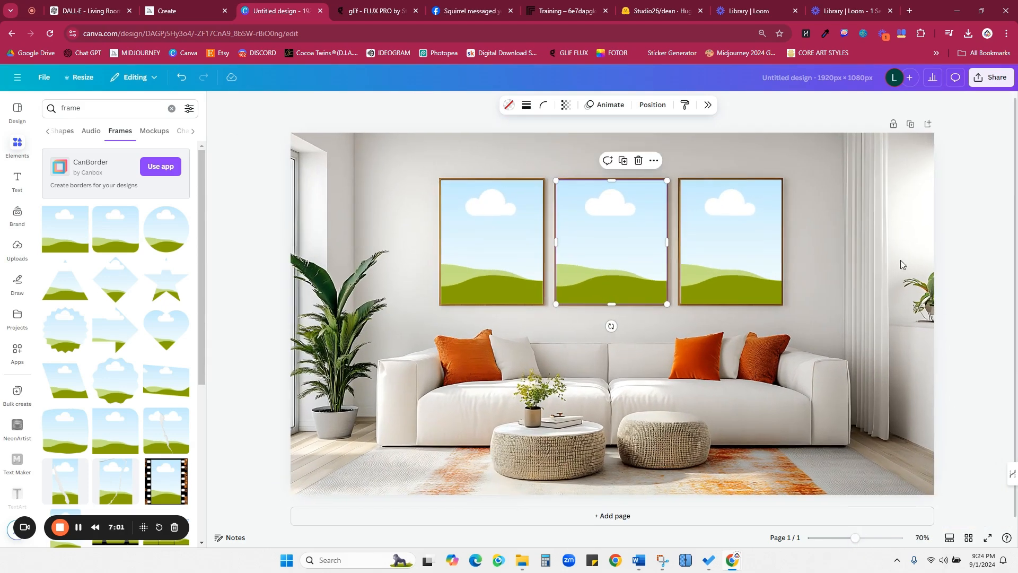
{"action": "left_click", "coordinate": [230, 356]}
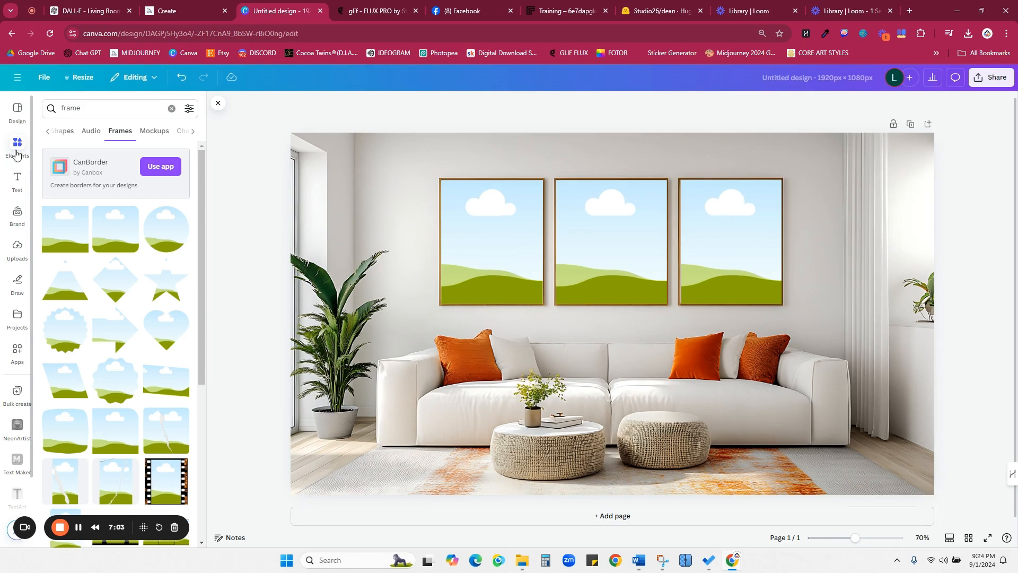
Fill the first wall frame with the uploaded orange portrait of a woman in sunglasses with a long ponytail.
{"action": "left_click", "coordinate": [17, 249]}
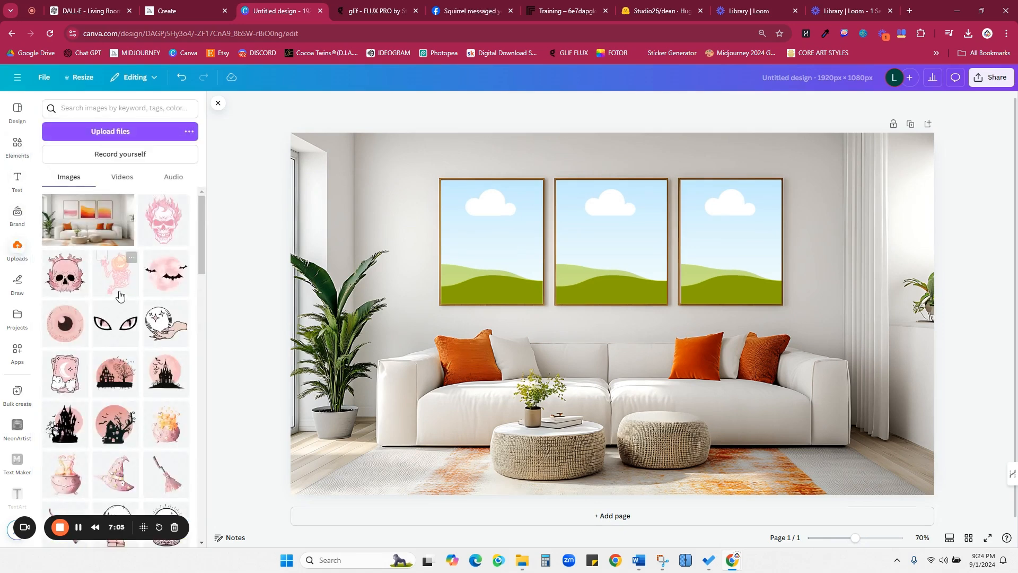
{"action": "scroll", "coordinate": [130, 297], "scroll_direction": "down", "scroll_amount": 10}
{"action": "left_click_drag", "start_coordinate": [121, 285], "coordinate": [493, 247]}
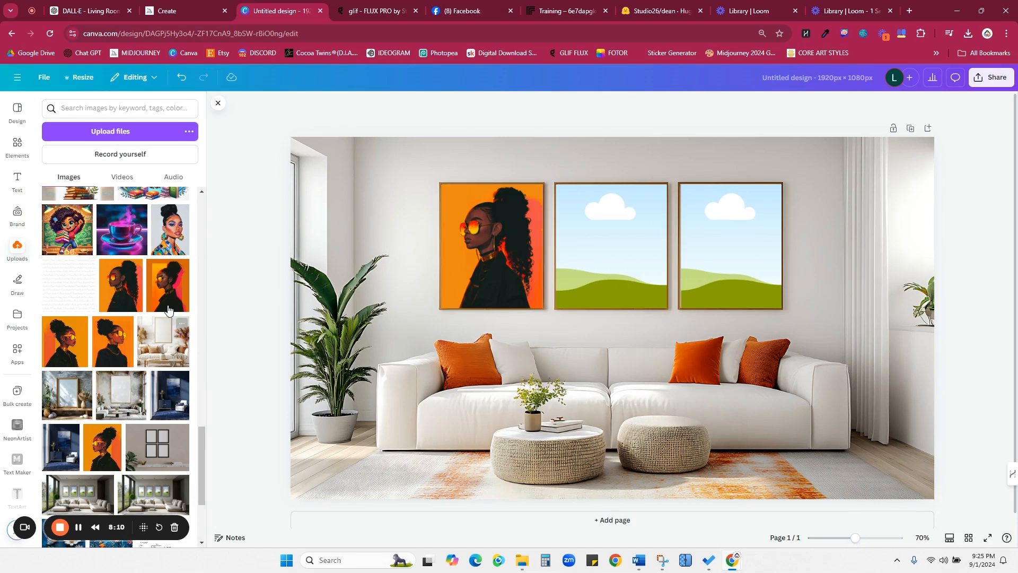
Fill the third wall frame with the uploaded orange and pink portrait of the left-facing woman with a high bun.
{"action": "left_click", "coordinate": [168, 285]}
{"action": "left_click_drag", "start_coordinate": [599, 302], "coordinate": [610, 246]}
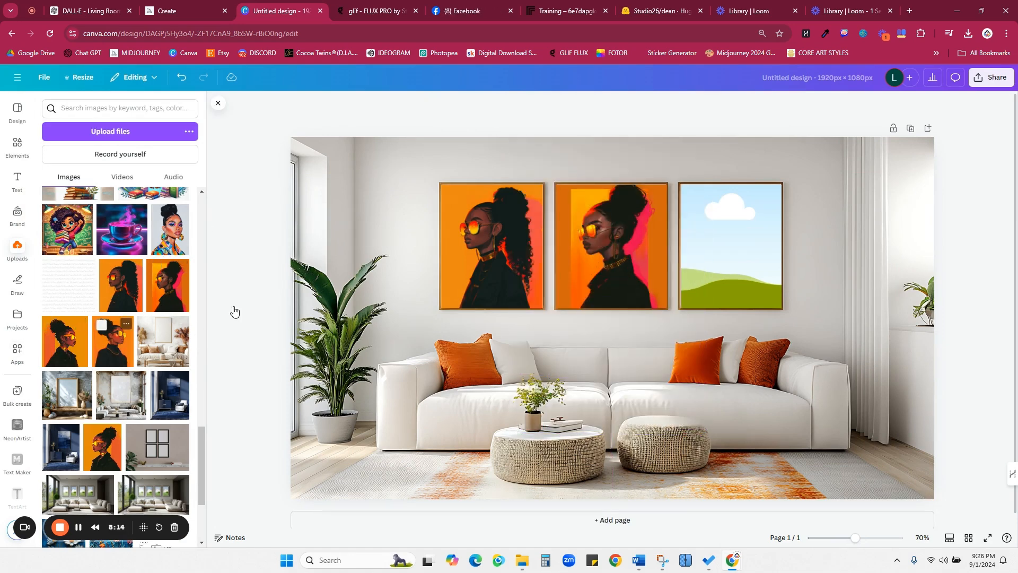
{"action": "left_click", "coordinate": [184, 78]}
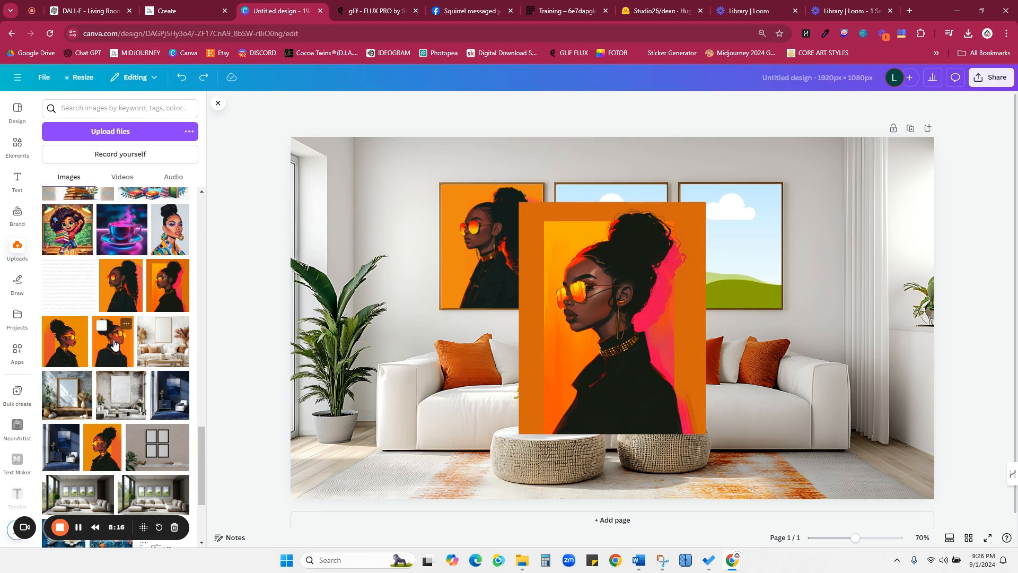
{"action": "left_click_drag", "start_coordinate": [614, 350], "coordinate": [731, 246]}
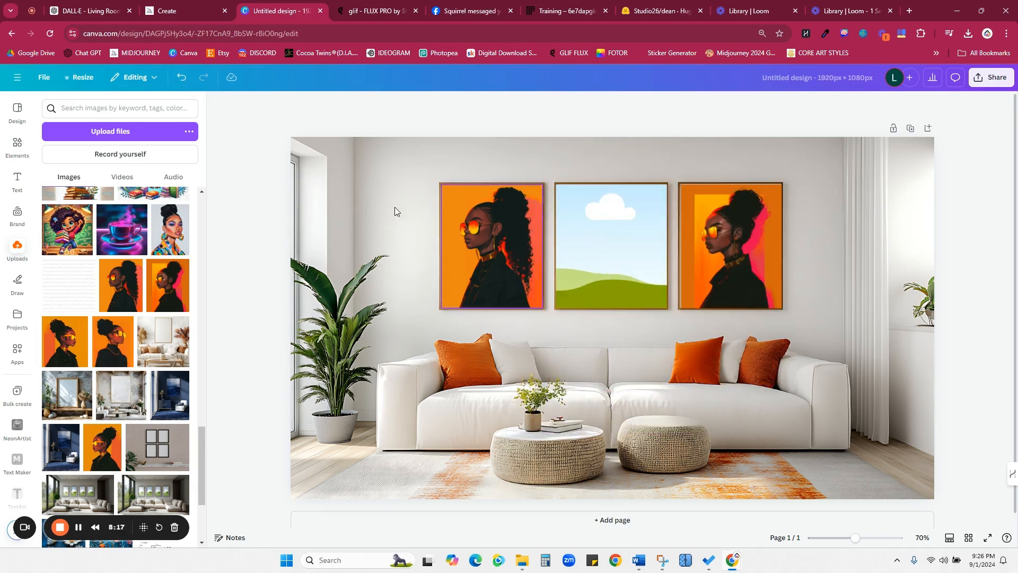
Fill the middle wall frame with the uploaded orange portrait of the right-facing woman in sunglasses, then deselect it.
{"action": "left_click", "coordinate": [109, 339]}
{"action": "left_click_drag", "start_coordinate": [565, 394], "coordinate": [592, 283]}
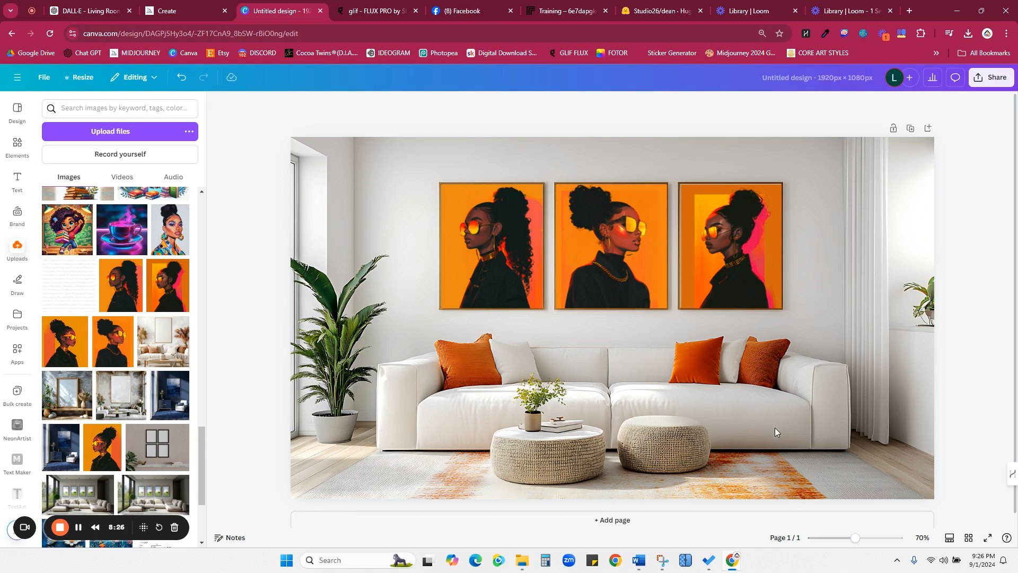
{"action": "left_click", "coordinate": [852, 345]}
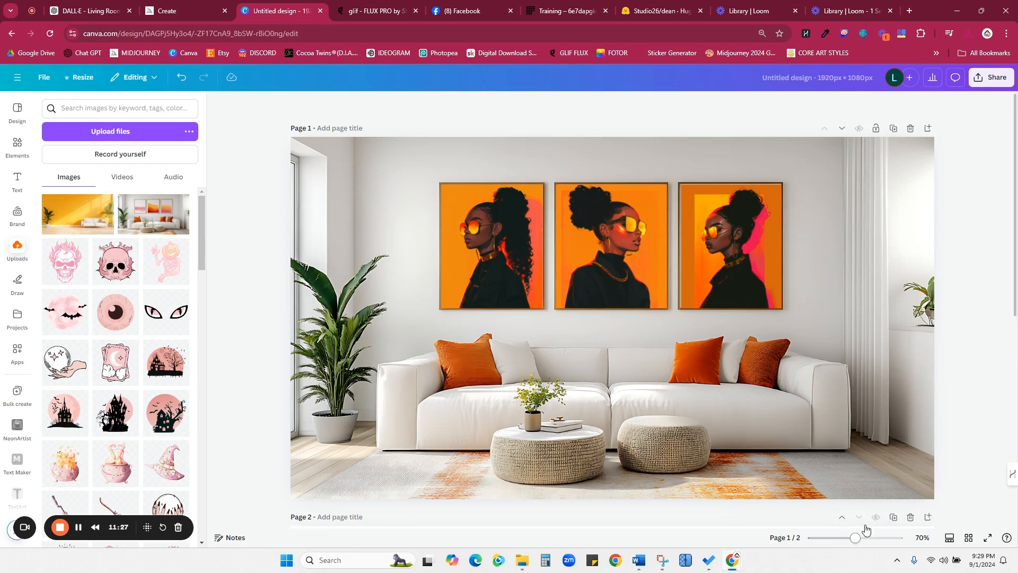
Replace the empty second page with a duplicate of page 1 and clear the copy's background image and frames.
{"action": "left_click", "coordinate": [910, 517]}
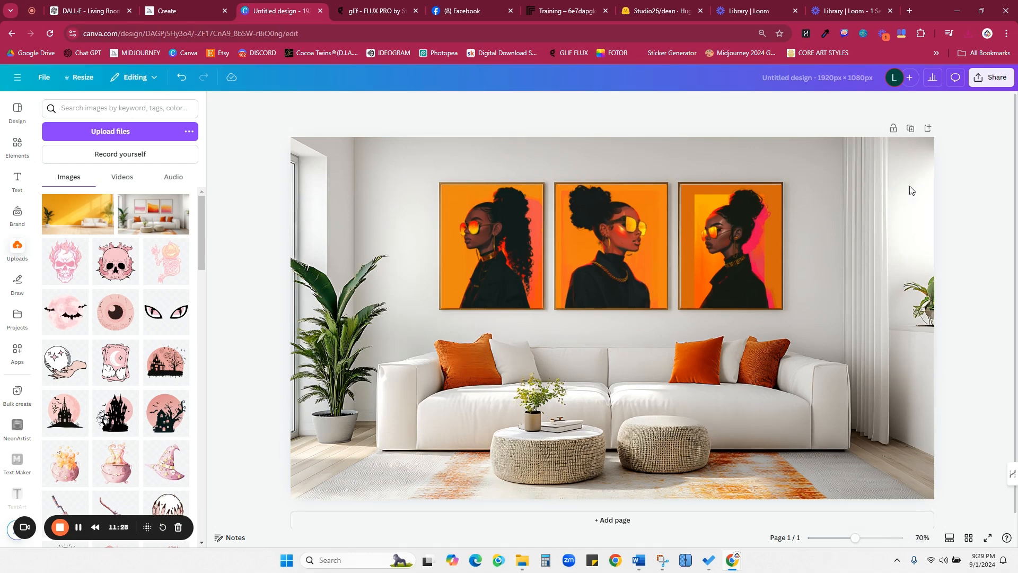
{"action": "left_click", "coordinate": [910, 128]}
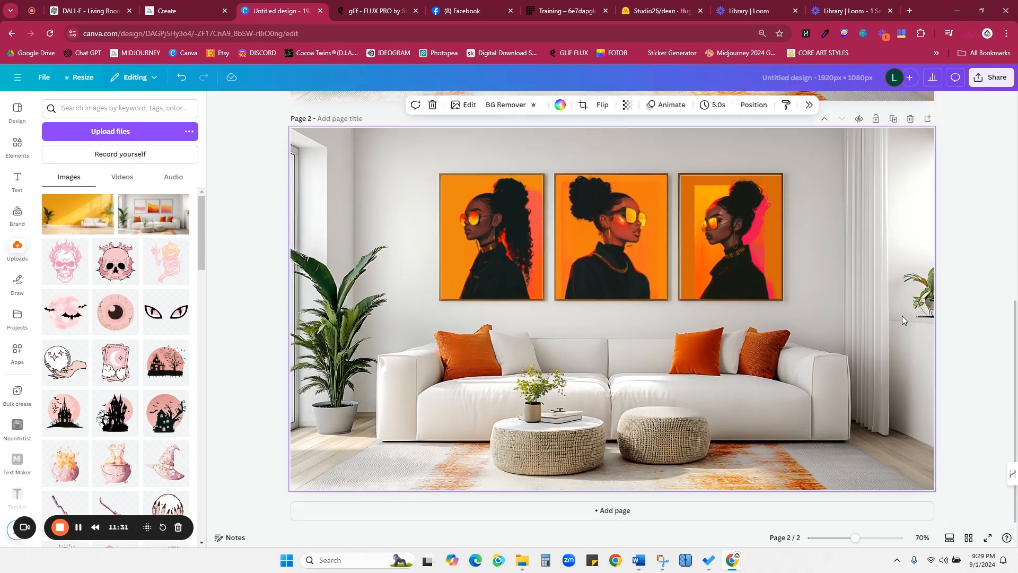
{"action": "key", "text": "Delete"}
{"action": "left_click_drag", "start_coordinate": [854, 280], "coordinate": [408, 211]}
{"action": "key", "text": "Delete"}
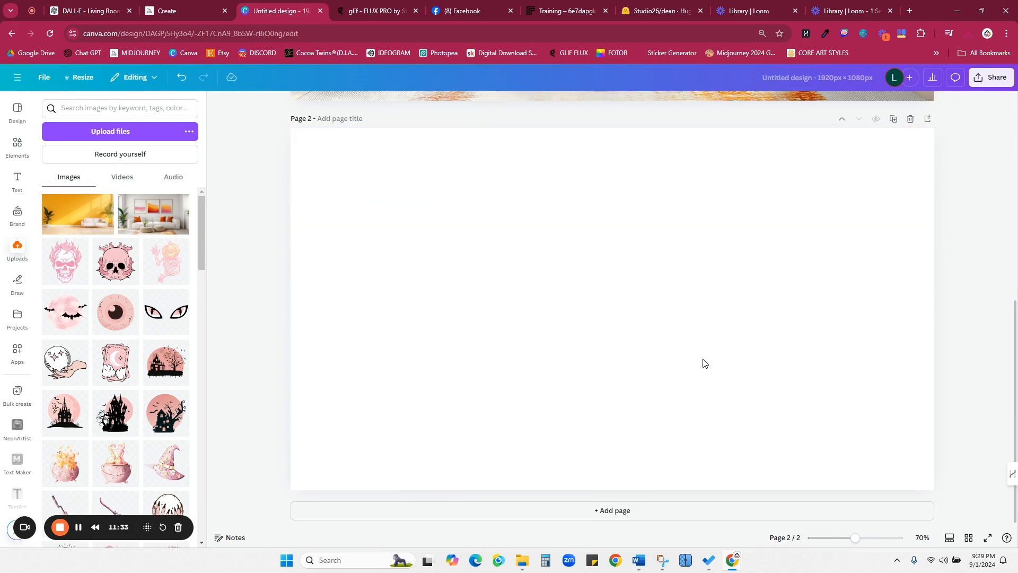
{"action": "scroll", "coordinate": [628, 391], "scroll_direction": "up", "scroll_amount": 1}
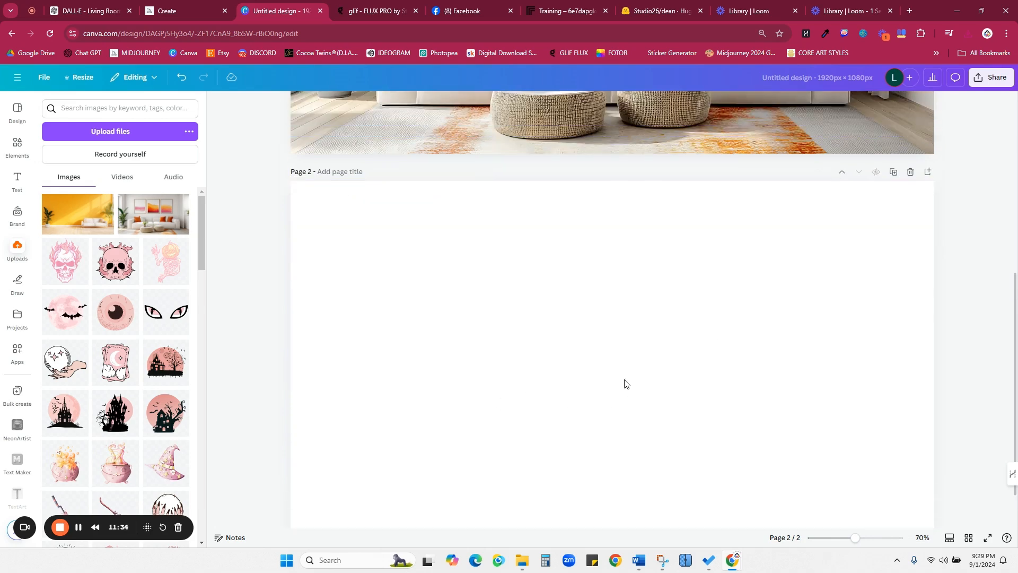
Upload the living room image with the red curved sofa from Downloads and set it as page 2's background.
{"action": "left_click", "coordinate": [82, 131]}
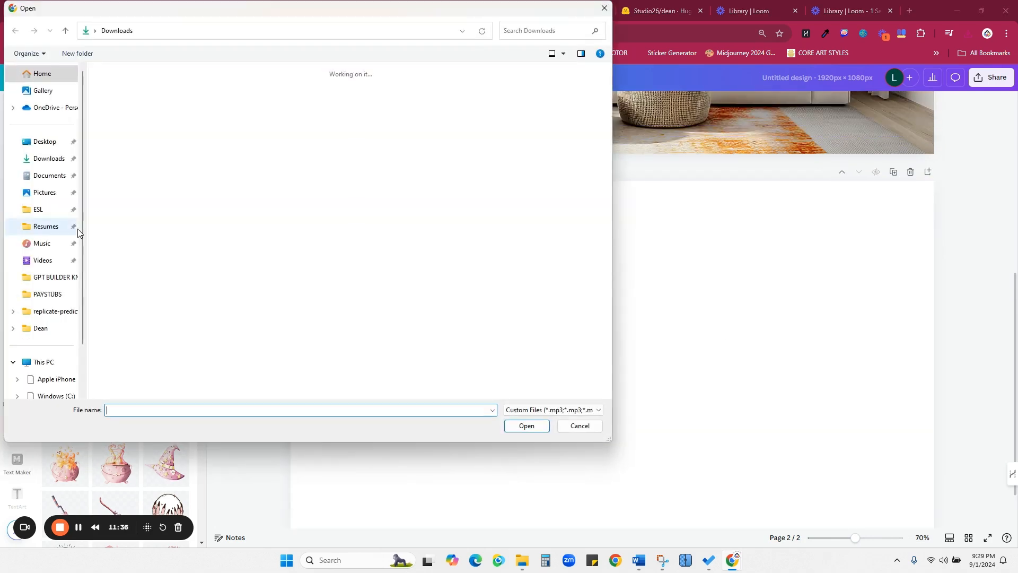
{"action": "left_click", "coordinate": [145, 139]}
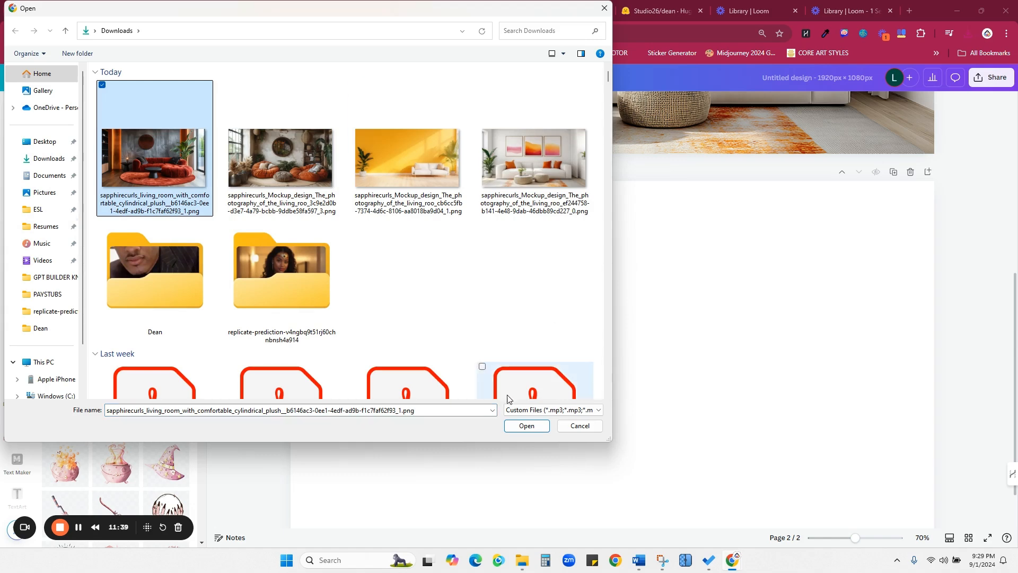
{"action": "left_click", "coordinate": [526, 425]}
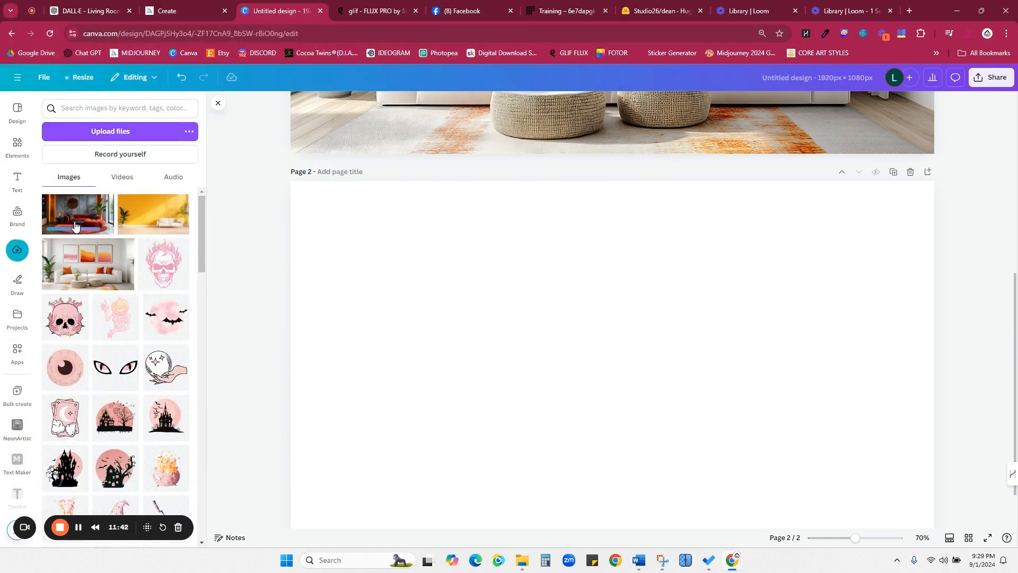
{"action": "left_click", "coordinate": [74, 225]}
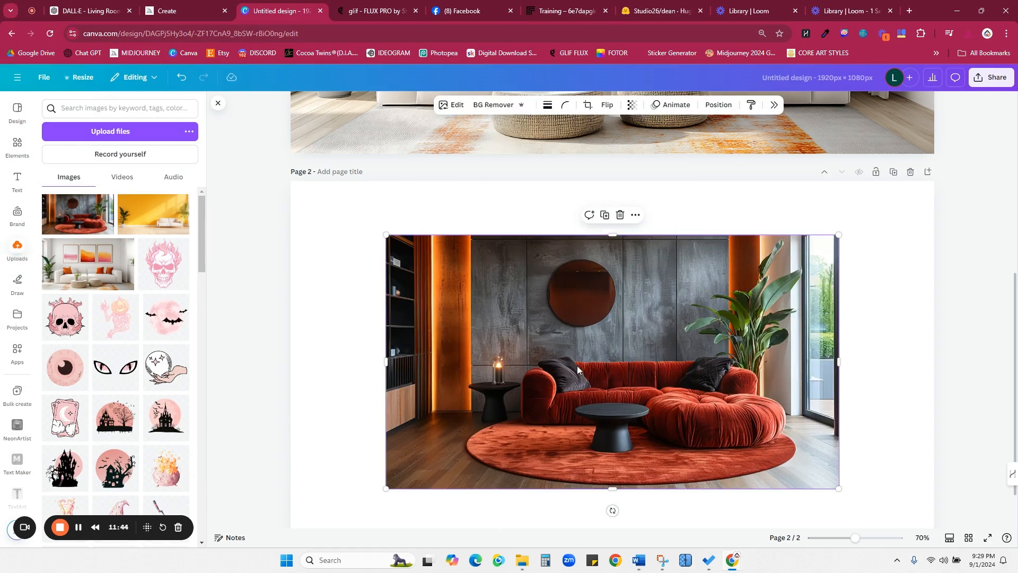
{"action": "right_click", "coordinate": [589, 371]}
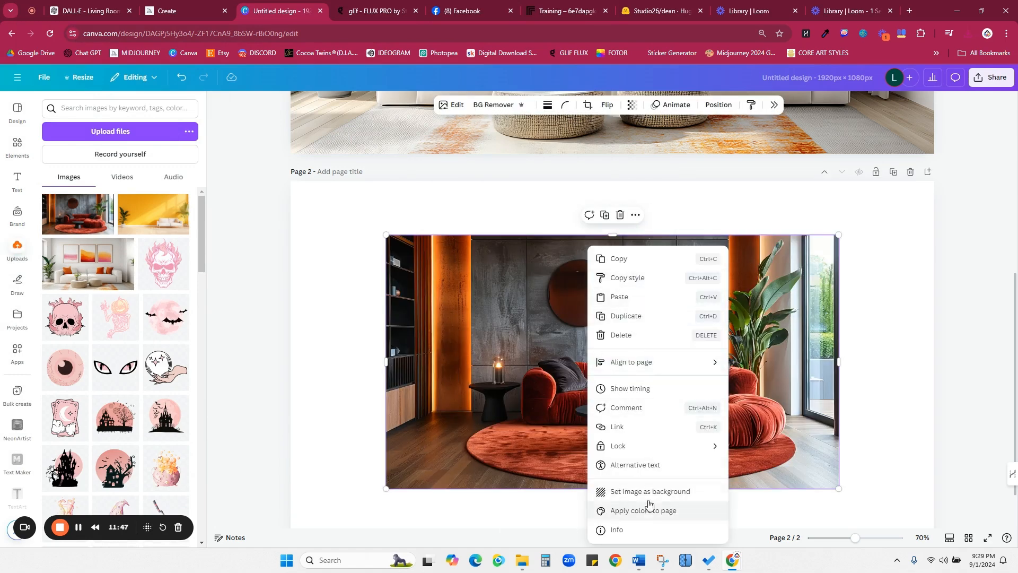
{"action": "left_click", "coordinate": [634, 491]}
Compare the finished wall prints on page 1 with the new red sofa background on page 2.
{"action": "scroll", "coordinate": [584, 327], "scroll_direction": "down", "scroll_amount": 1}
{"action": "scroll", "coordinate": [587, 329], "scroll_direction": "up", "scroll_amount": 1}
{"action": "left_click", "coordinate": [564, 329]}
{"action": "scroll", "coordinate": [577, 367], "scroll_direction": "down", "scroll_amount": 1}
{"action": "scroll", "coordinate": [578, 366], "scroll_direction": "up", "scroll_amount": 7}
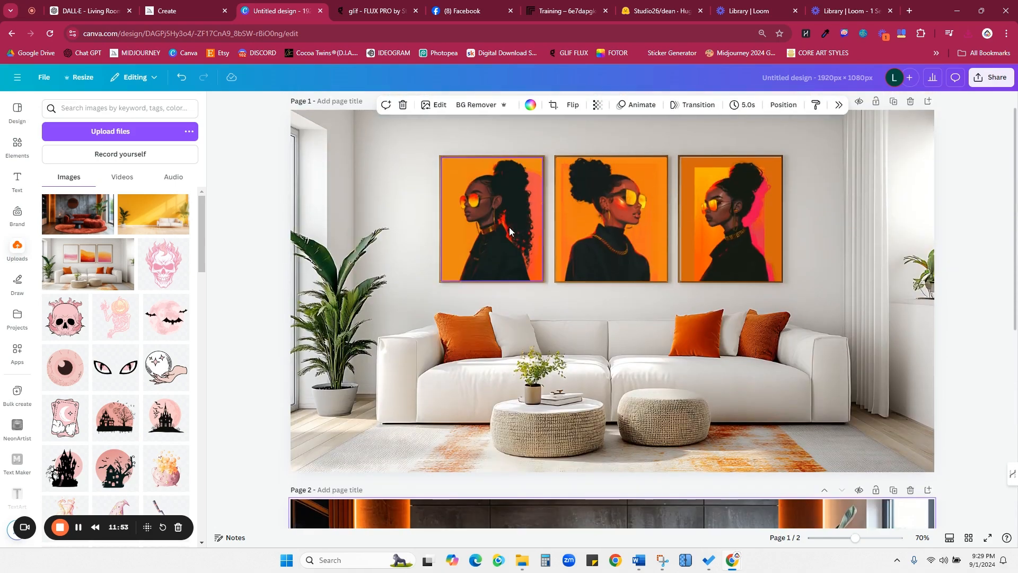
{"action": "scroll", "coordinate": [507, 243], "scroll_direction": "down", "scroll_amount": 6}
{"action": "scroll", "coordinate": [536, 293], "scroll_direction": "up", "scroll_amount": 1}
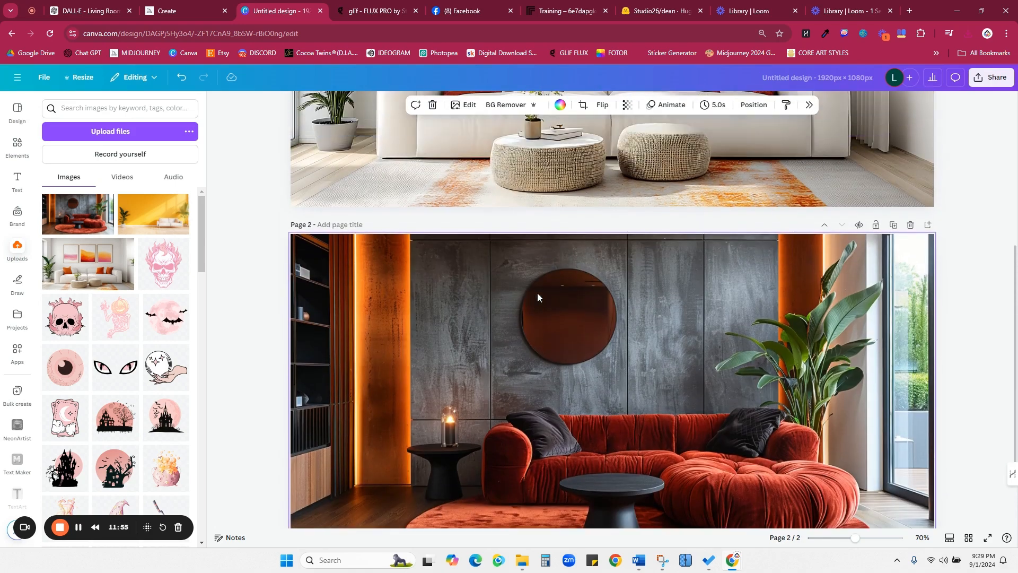
{"action": "scroll", "coordinate": [564, 399], "scroll_direction": "down", "scroll_amount": 2}
{"action": "scroll", "coordinate": [564, 399], "scroll_direction": "up", "scroll_amount": 1}
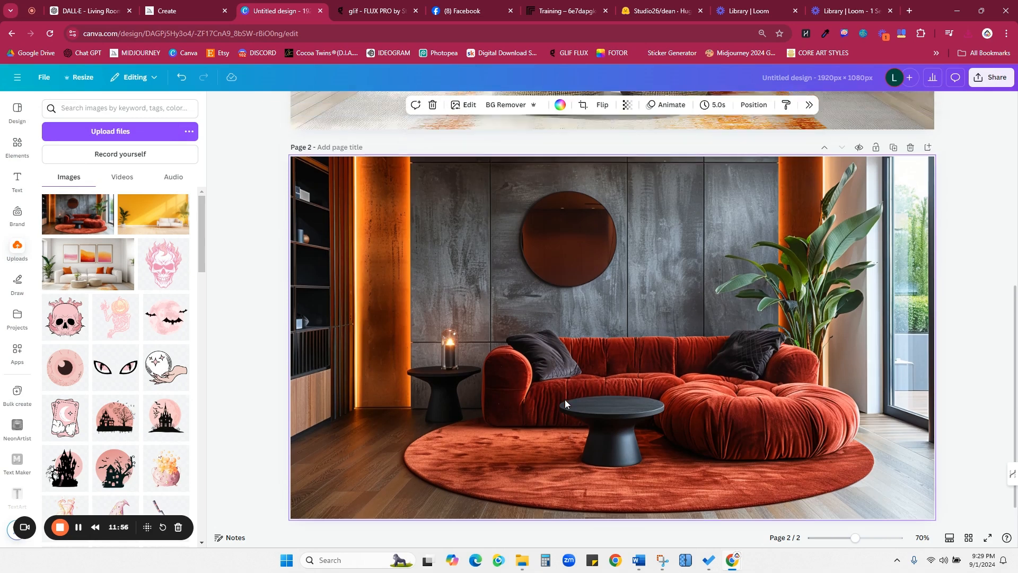
Add a square frame to page 2, reshape it into a narrow portrait rectangle and position it above the sofa.
{"action": "left_click", "coordinate": [17, 144]}
{"action": "left_click", "coordinate": [66, 229]}
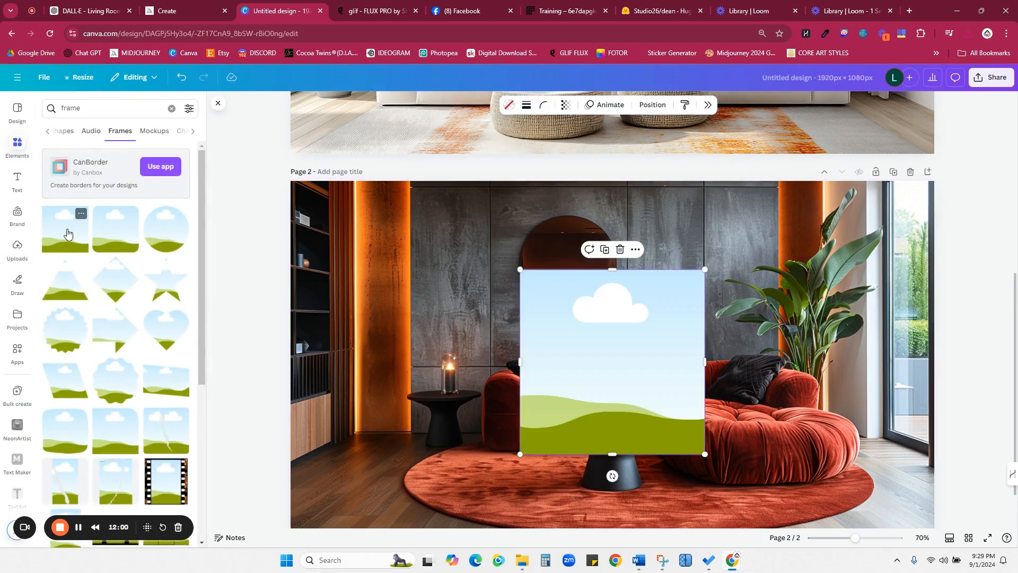
{"action": "left_click_drag", "start_coordinate": [620, 356], "coordinate": [573, 282]}
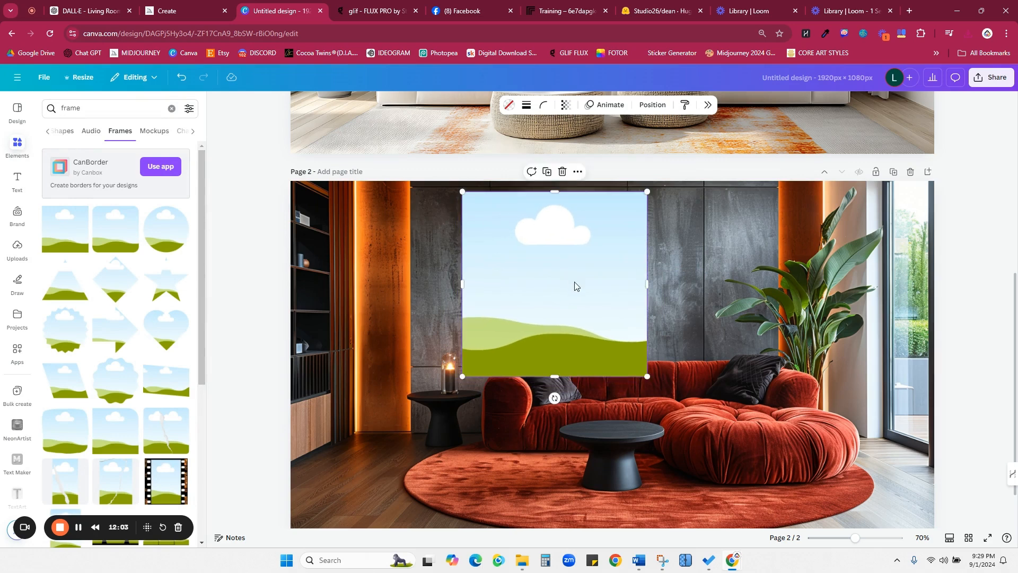
{"action": "left_click_drag", "start_coordinate": [648, 283], "coordinate": [598, 283]}
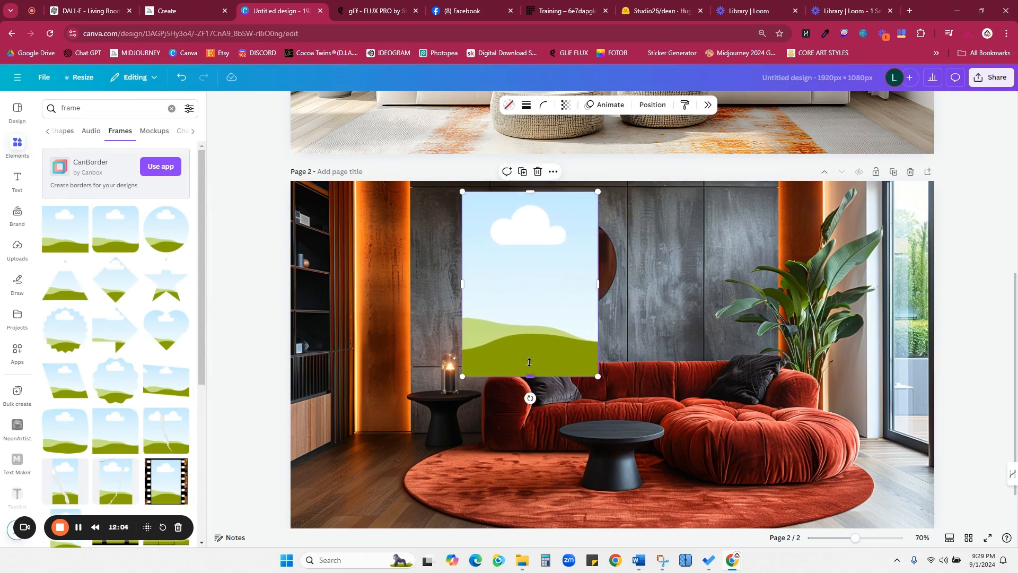
{"action": "left_click_drag", "start_coordinate": [529, 362], "coordinate": [529, 327]}
{"action": "left_click_drag", "start_coordinate": [526, 263], "coordinate": [556, 272]}
{"action": "left_click_drag", "start_coordinate": [627, 278], "coordinate": [544, 281]}
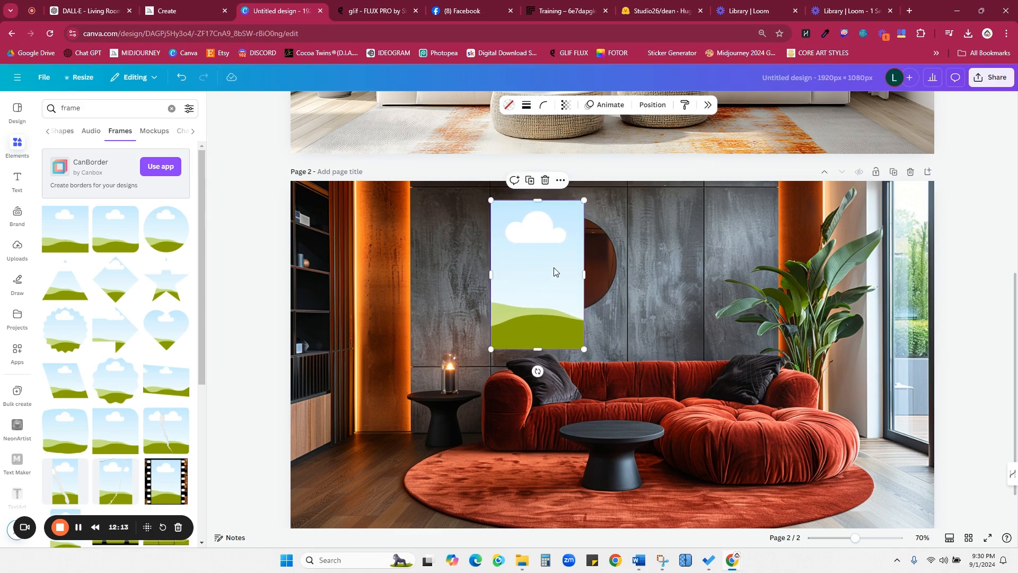
Duplicate the portrait frame and place the copy directly beside it on its right, covering the round mirror.
{"action": "left_click", "coordinate": [530, 181]}
{"action": "left_click_drag", "start_coordinate": [552, 301], "coordinate": [638, 285]}
{"action": "left_click", "coordinate": [407, 427]}
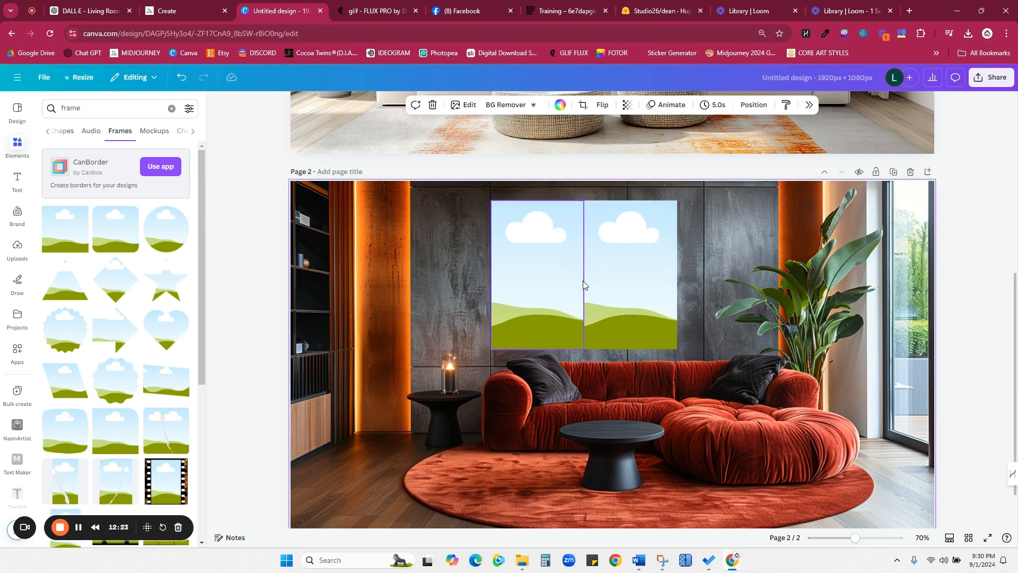
{"action": "left_click_drag", "start_coordinate": [631, 251], "coordinate": [630, 353]}
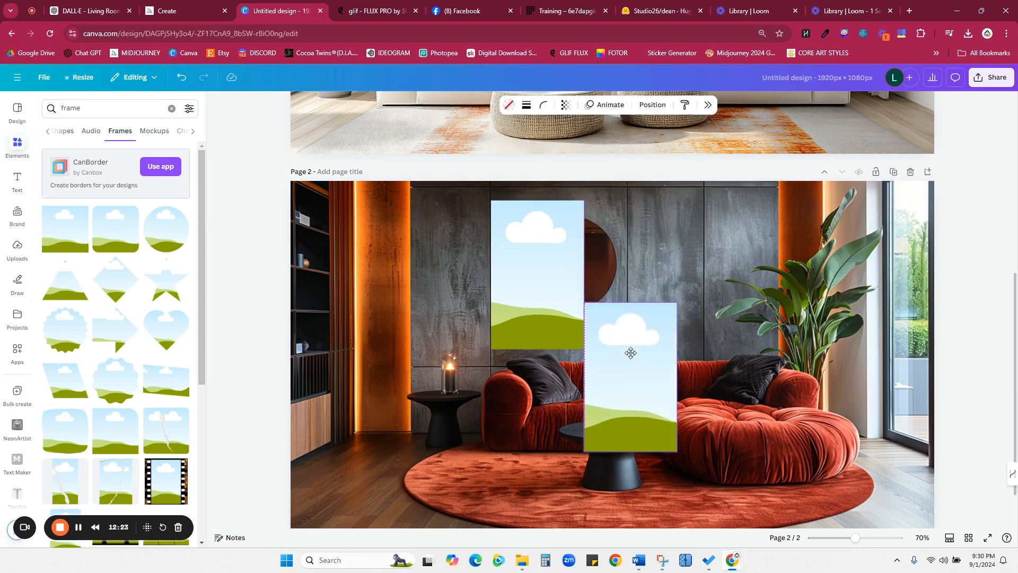
{"action": "left_click", "coordinate": [181, 77]}
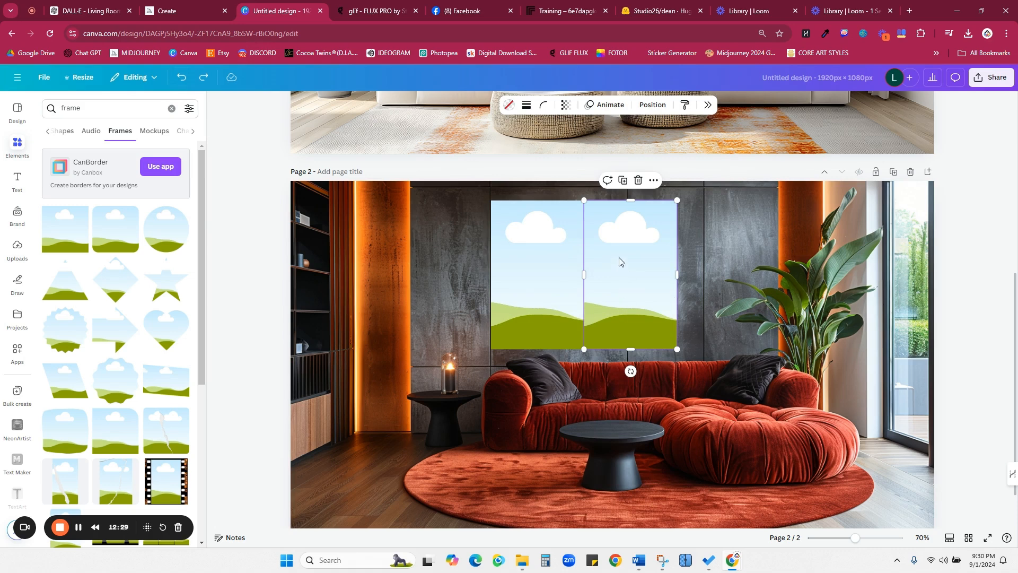
{"action": "left_click", "coordinate": [403, 382]}
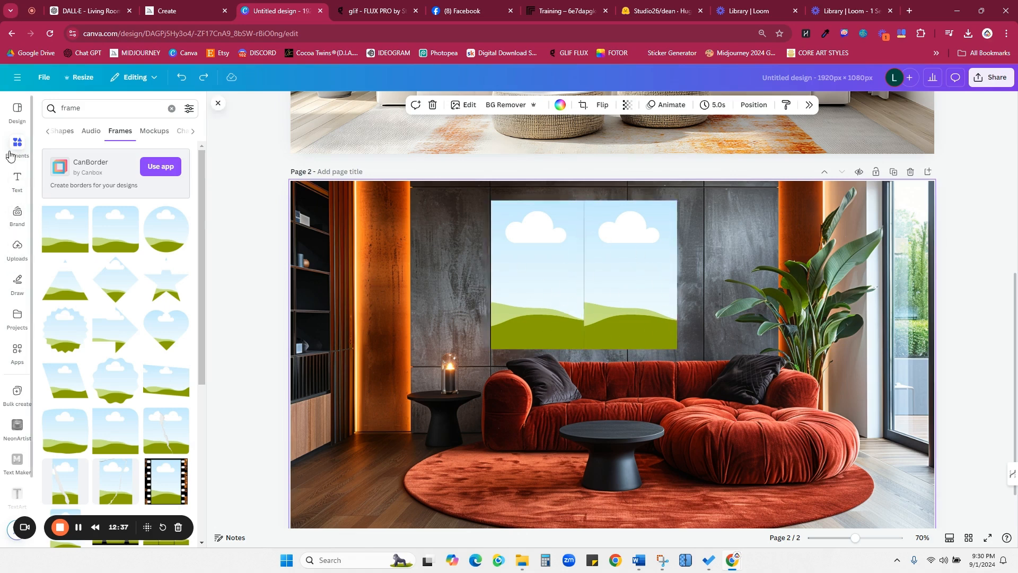
Fill the two frames above the red sofa with the first two uploaded yellow portraits of women with blue hair.
{"action": "left_click", "coordinate": [16, 246]}
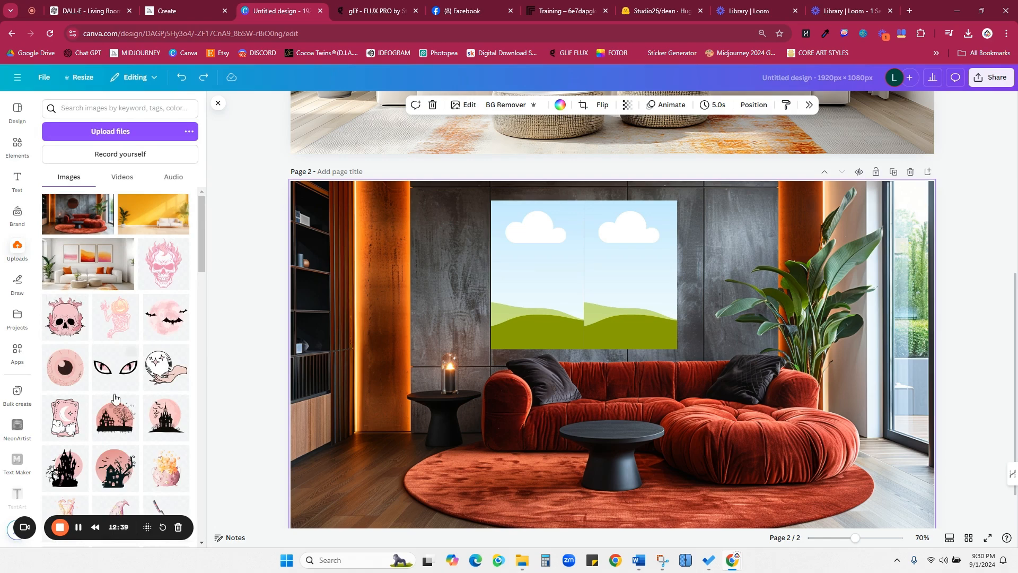
{"action": "scroll", "coordinate": [157, 318], "scroll_direction": "down", "scroll_amount": 10}
{"action": "scroll", "coordinate": [157, 318], "scroll_direction": "down", "scroll_amount": 10}
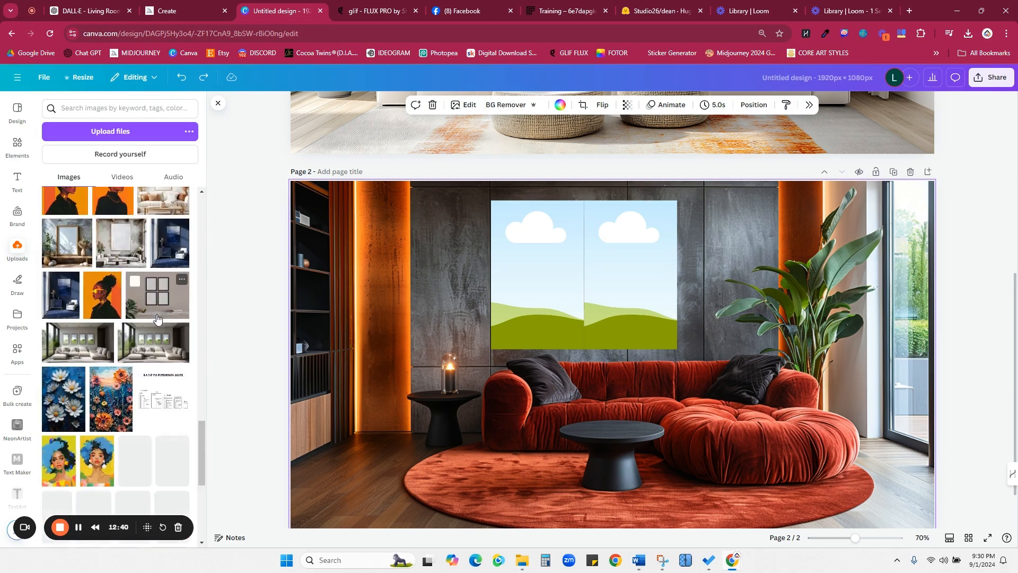
{"action": "left_click_drag", "start_coordinate": [76, 359], "coordinate": [537, 273]}
{"action": "left_click_drag", "start_coordinate": [89, 350], "coordinate": [665, 264]}
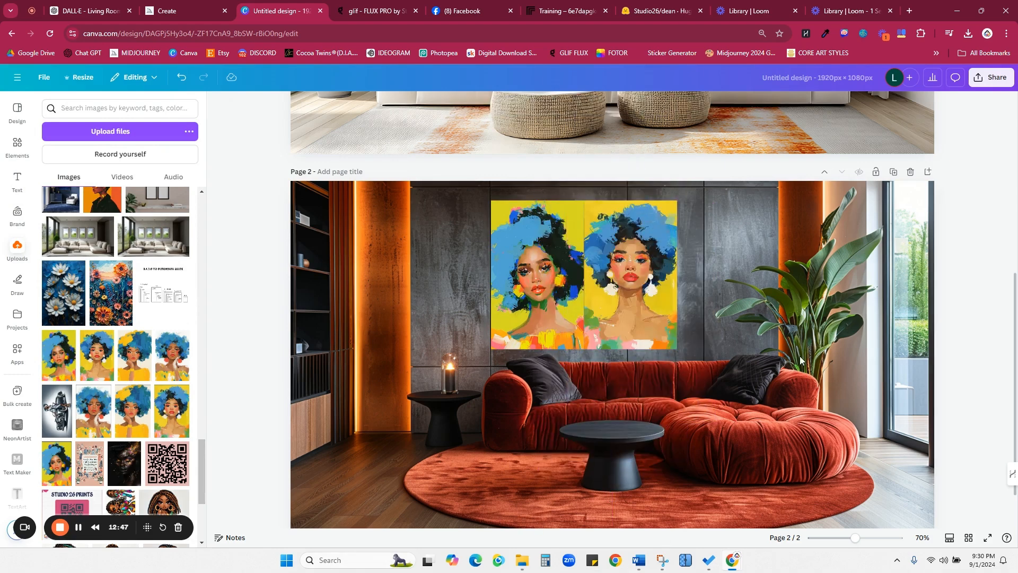
Review both mockup pages and look through the Brand Kit's logos, colors, fonts, photos and graphics.
{"action": "scroll", "coordinate": [725, 469], "scroll_direction": "down", "scroll_amount": 1}
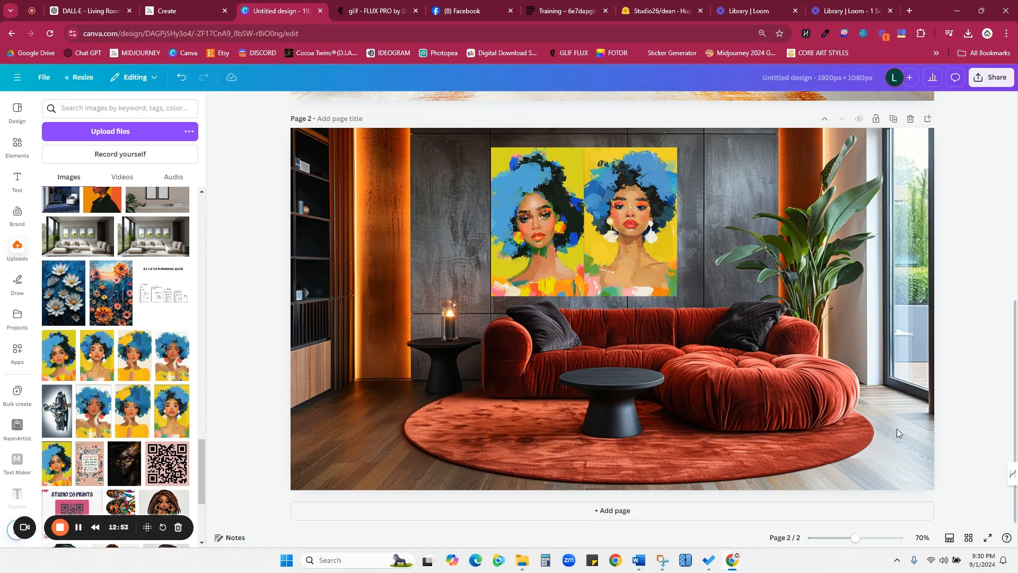
{"action": "scroll", "coordinate": [723, 329], "scroll_direction": "up", "scroll_amount": 7}
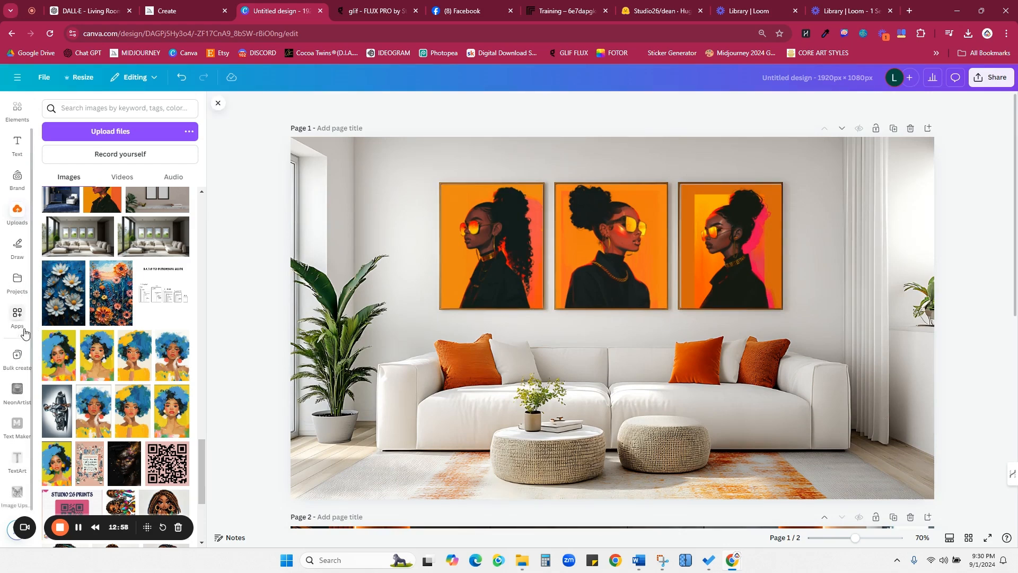
{"action": "scroll", "coordinate": [17, 339], "scroll_direction": "down", "scroll_amount": 1}
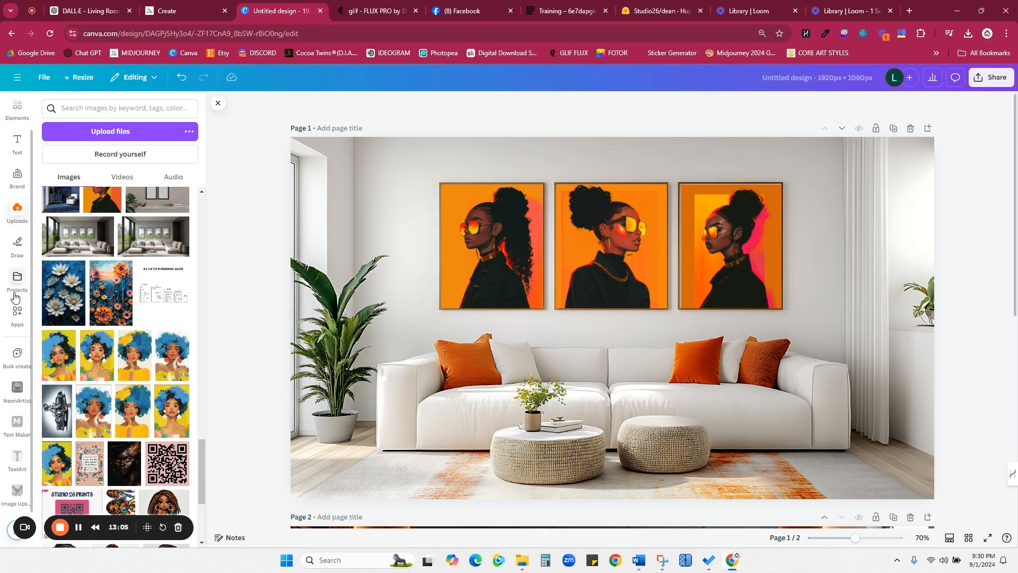
{"action": "scroll", "coordinate": [23, 353], "scroll_direction": "up", "scroll_amount": 1}
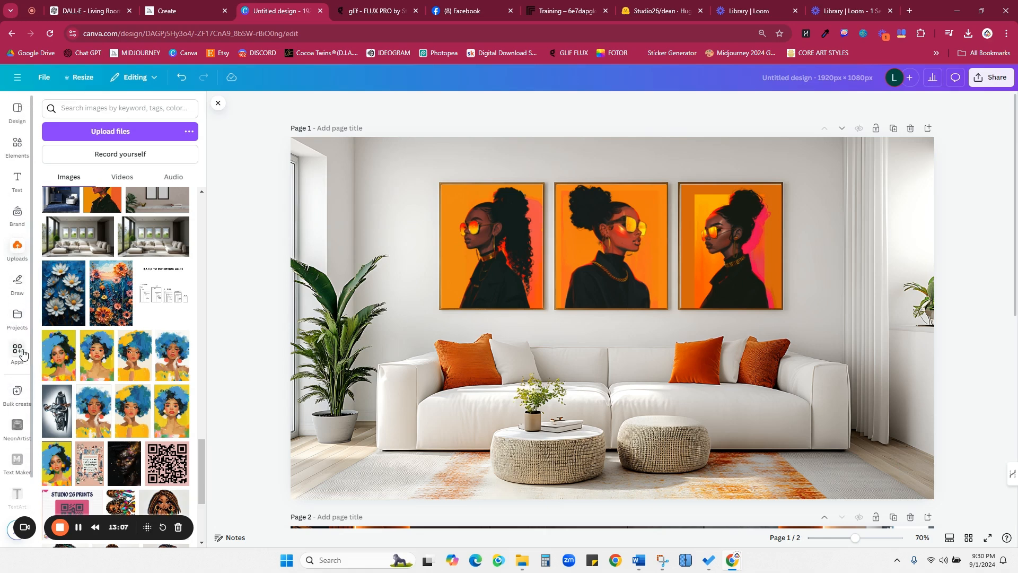
{"action": "left_click", "coordinate": [13, 217]}
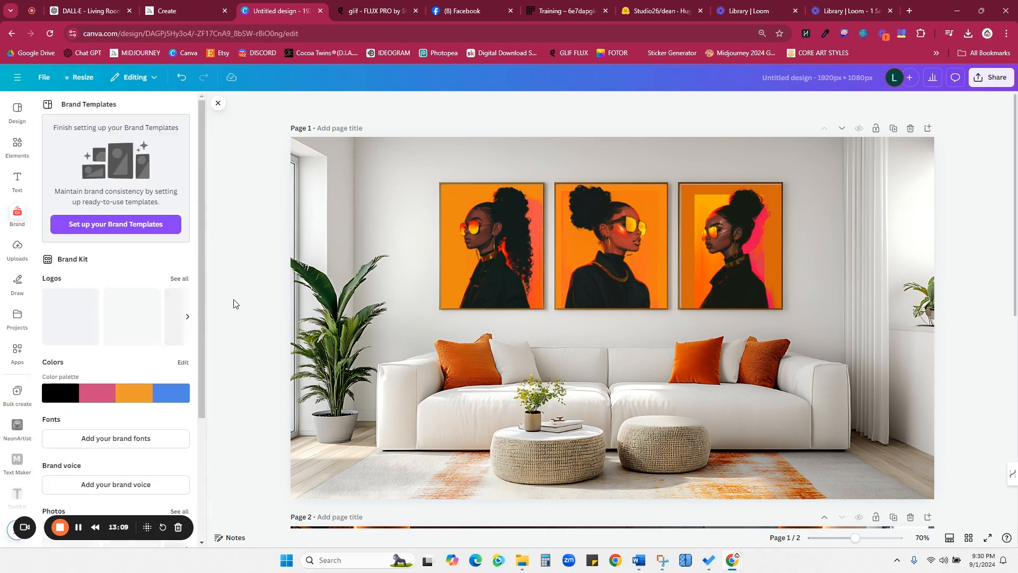
{"action": "scroll", "coordinate": [111, 333], "scroll_direction": "down", "scroll_amount": 3}
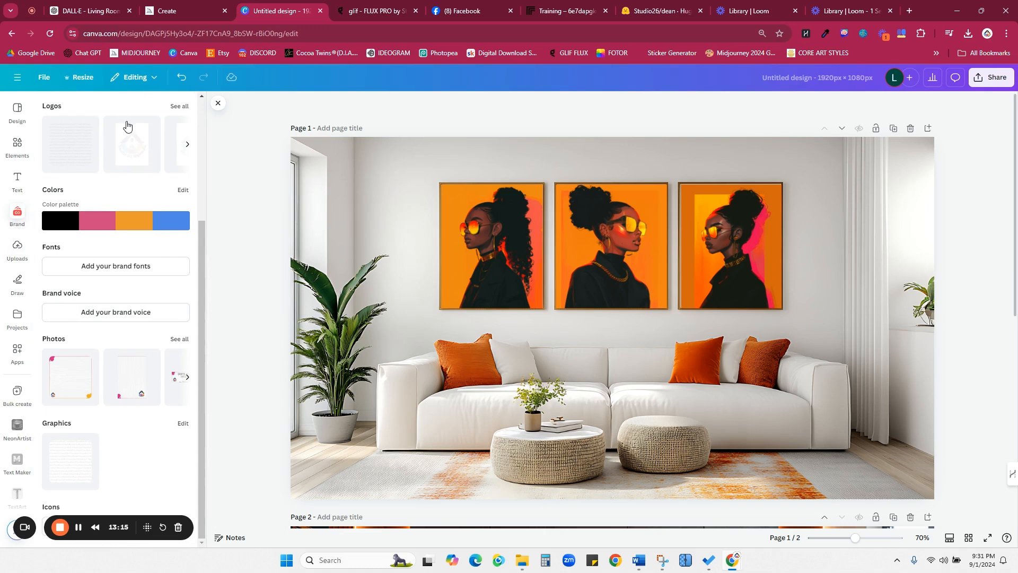
{"action": "scroll", "coordinate": [106, 180], "scroll_direction": "up", "scroll_amount": 2}
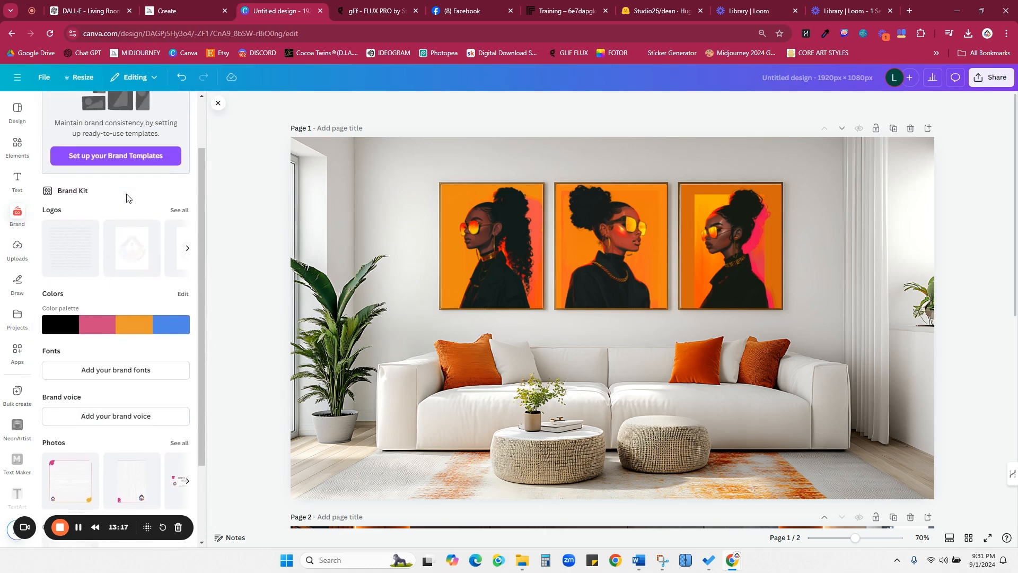
Add the Studio26Prints logo from the Brand Kit to page 1, shrink it and place it in the lower-left corner.
{"action": "left_click", "coordinate": [179, 213]}
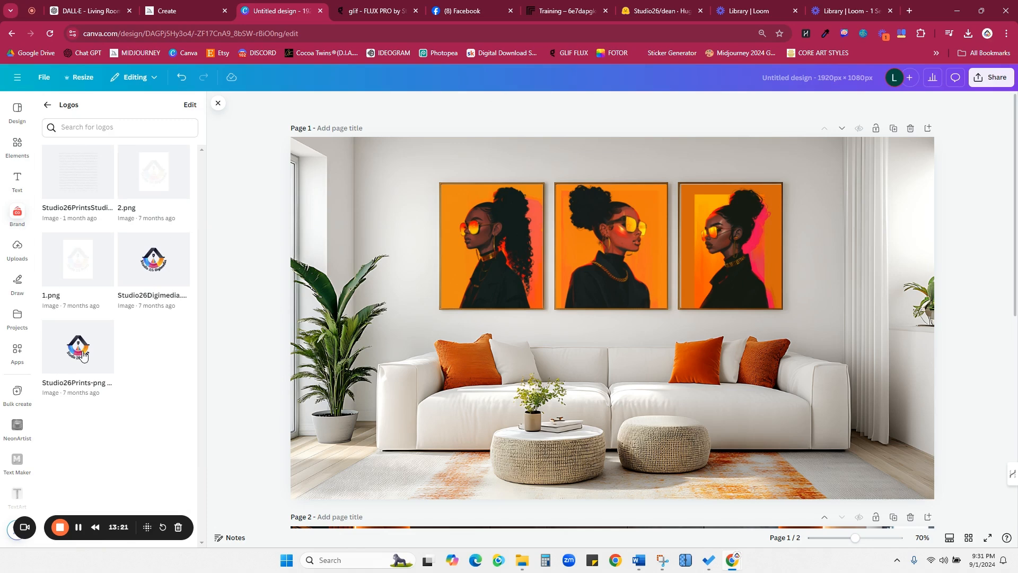
{"action": "left_click", "coordinate": [83, 355]}
{"action": "left_click_drag", "start_coordinate": [614, 337], "coordinate": [426, 386]}
{"action": "left_click_drag", "start_coordinate": [562, 237], "coordinate": [352, 437]}
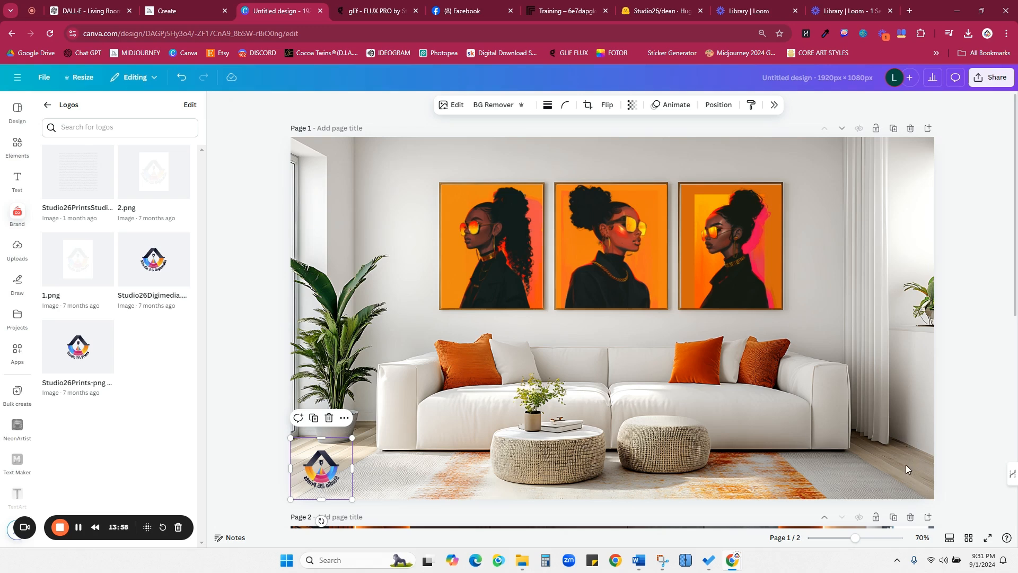
{"action": "left_click", "coordinate": [690, 396]}
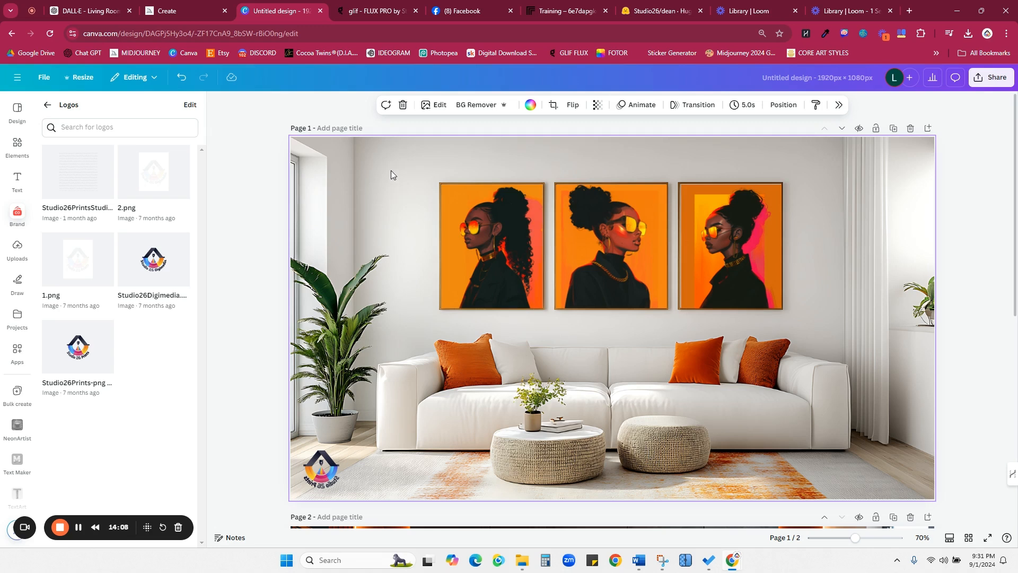
Try the logo at other spots on the page 1 wall and return it to the lower-left corner.
{"action": "left_click_drag", "start_coordinate": [329, 473], "coordinate": [773, 200]}
{"action": "left_click", "coordinate": [405, 157]}
{"action": "left_click_drag", "start_coordinate": [405, 157], "coordinate": [321, 457]}
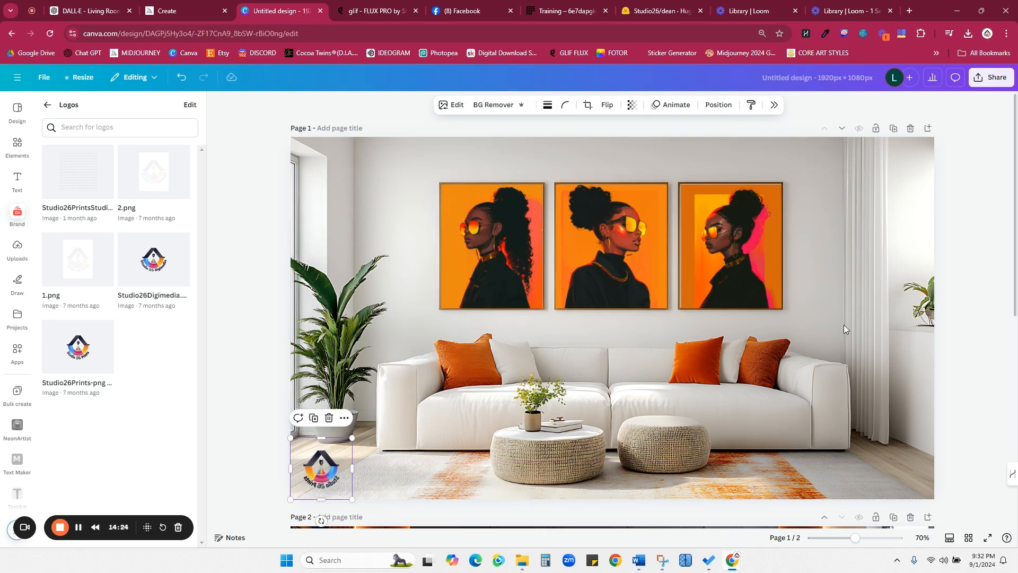
{"action": "left_click", "coordinate": [966, 308]}
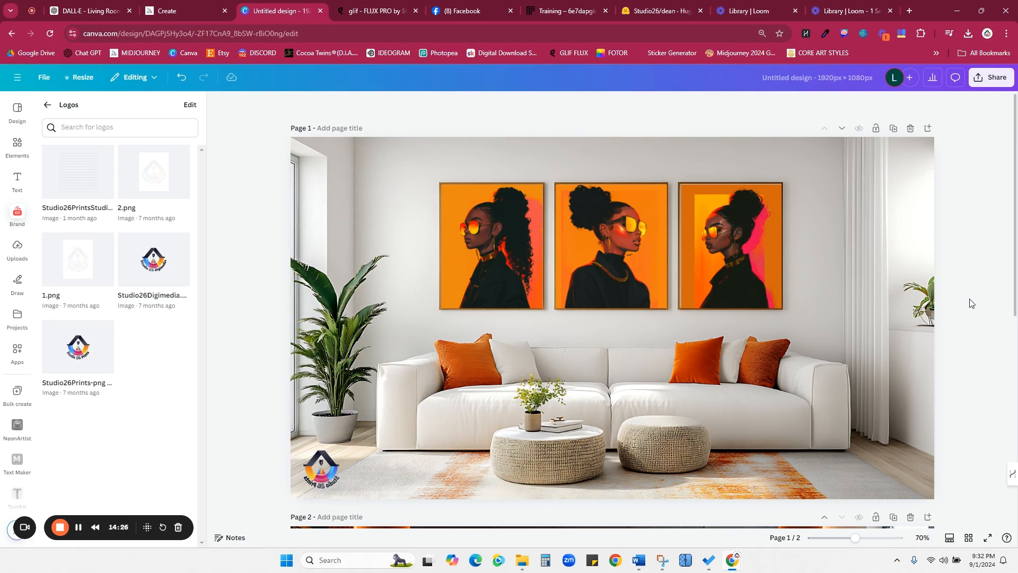
Configure the design's download as JPG for all pages with size 1.5 and quality 100.
{"action": "left_click", "coordinate": [1000, 82]}
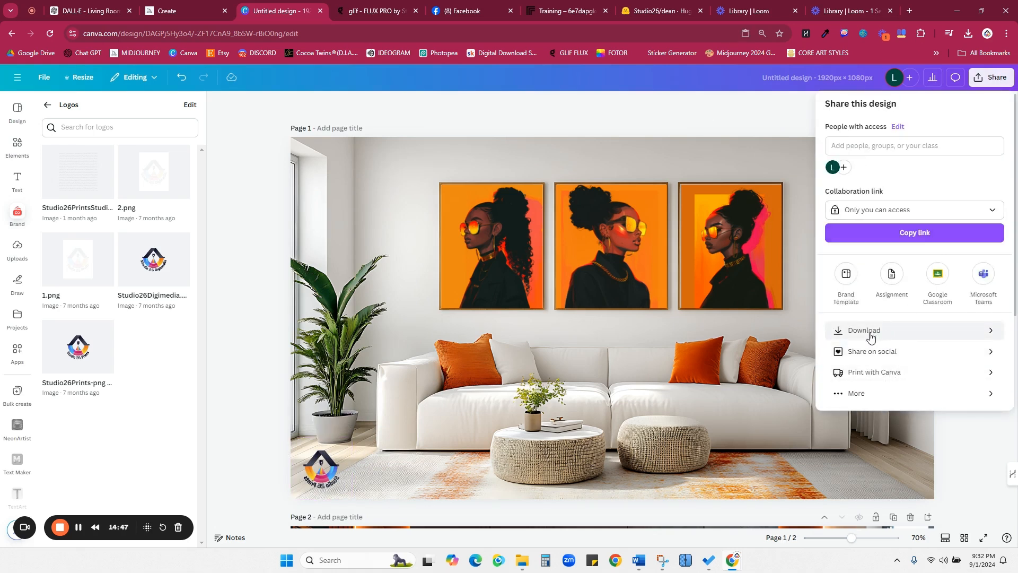
{"action": "left_click", "coordinate": [870, 333]}
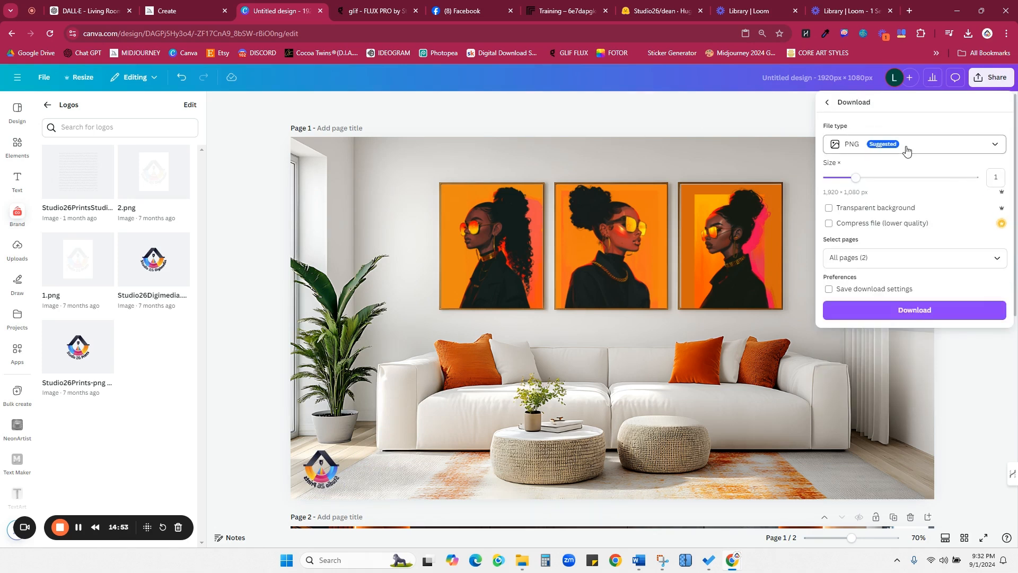
{"action": "left_click", "coordinate": [905, 150]}
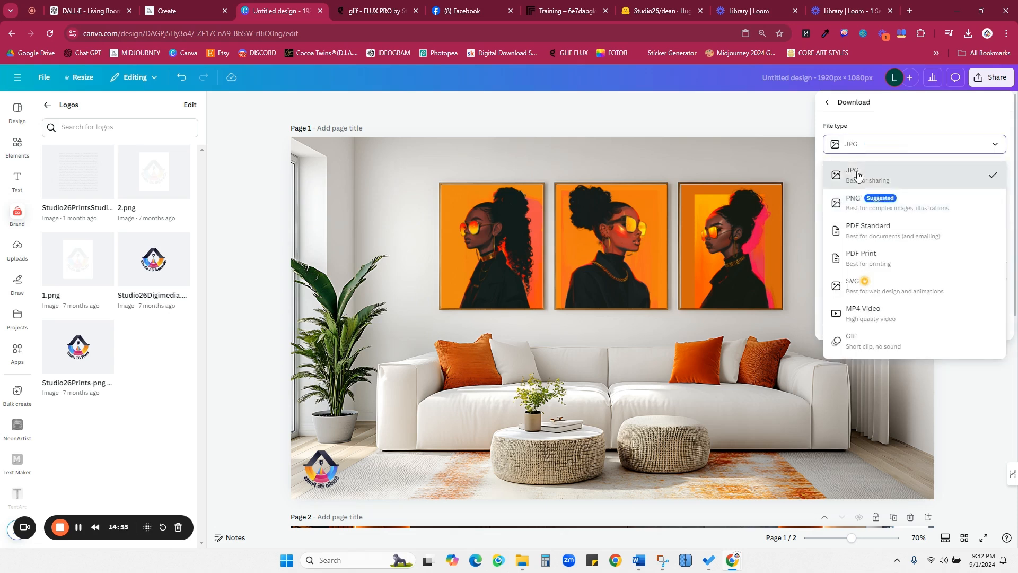
{"action": "left_click", "coordinate": [848, 175]}
{"action": "left_click_drag", "start_coordinate": [944, 224], "coordinate": [992, 222]}
{"action": "left_click_drag", "start_coordinate": [856, 182], "coordinate": [905, 183]}
{"action": "left_click_drag", "start_coordinate": [897, 184], "coordinate": [886, 187]}
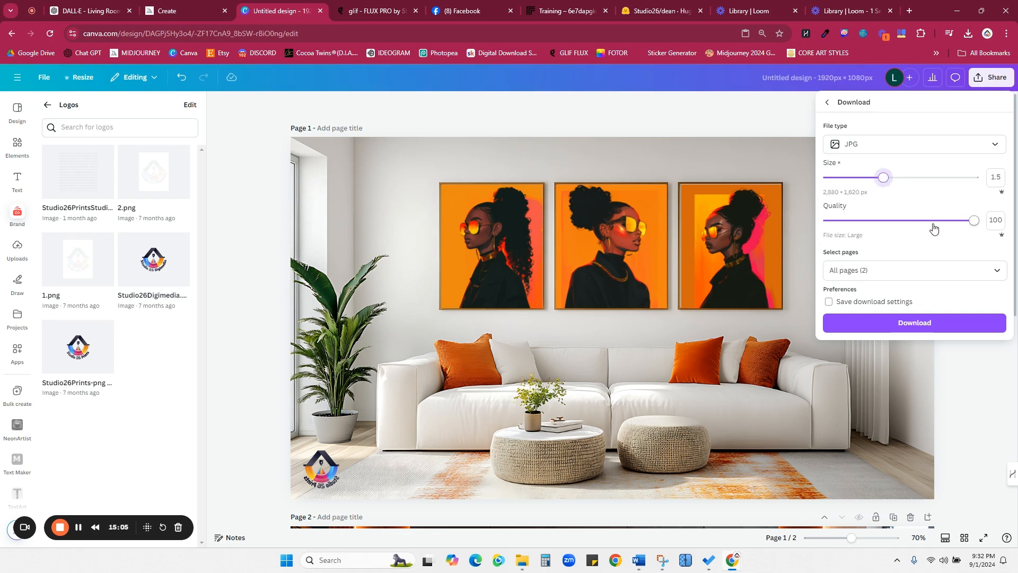
Try PNG as the download file type and look through the other available formats.
{"action": "left_click", "coordinate": [891, 146]}
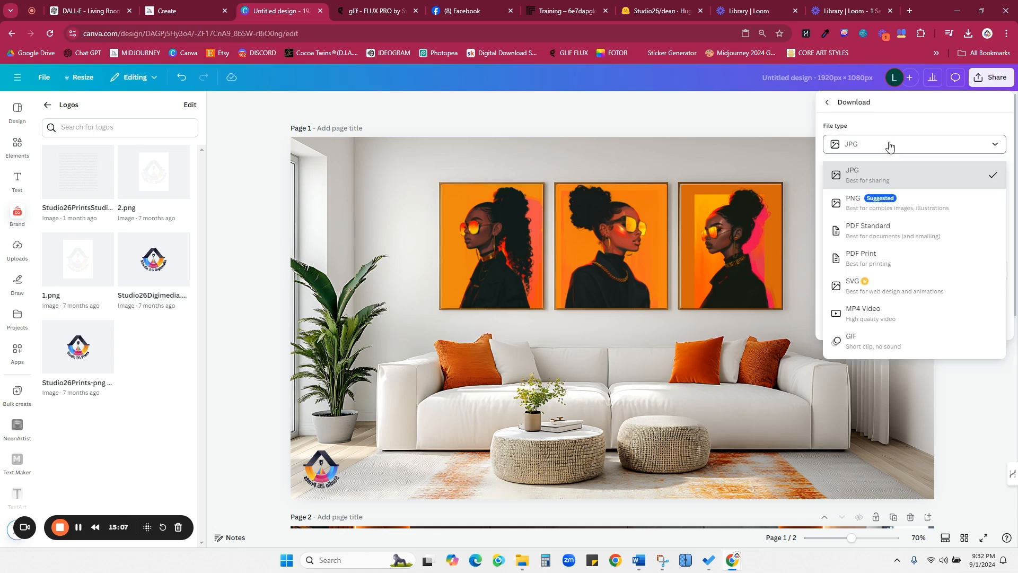
{"action": "left_click", "coordinate": [910, 208]}
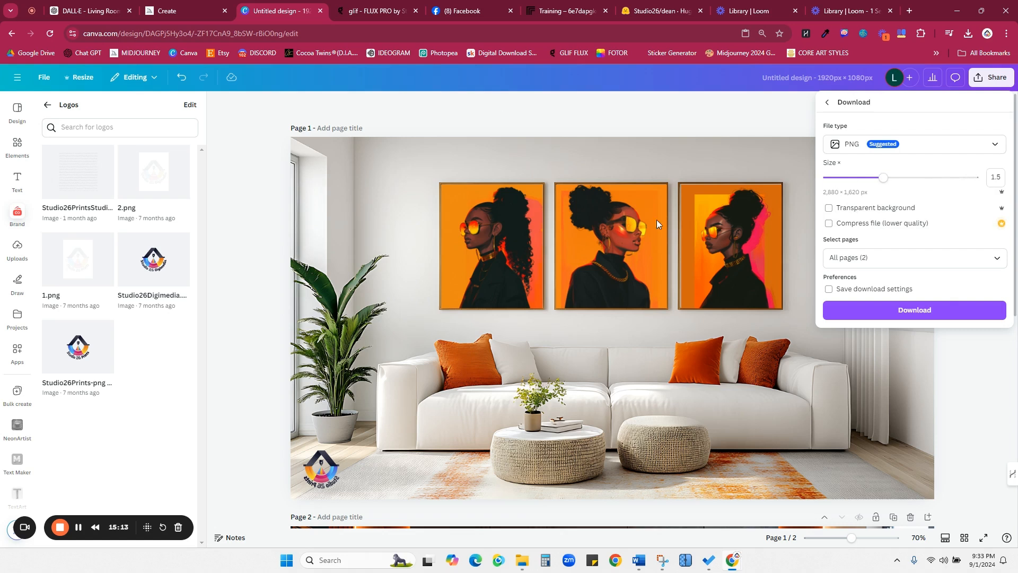
{"action": "mouse_move", "coordinate": [883, 177]}
{"action": "left_mouse_down"}
{"action": "mouse_move", "coordinate": [989, 191]}
{"action": "mouse_move", "coordinate": [851, 195]}
{"action": "mouse_move", "coordinate": [883, 179]}
{"action": "left_mouse_up"}
{"action": "left_click", "coordinate": [943, 146]}
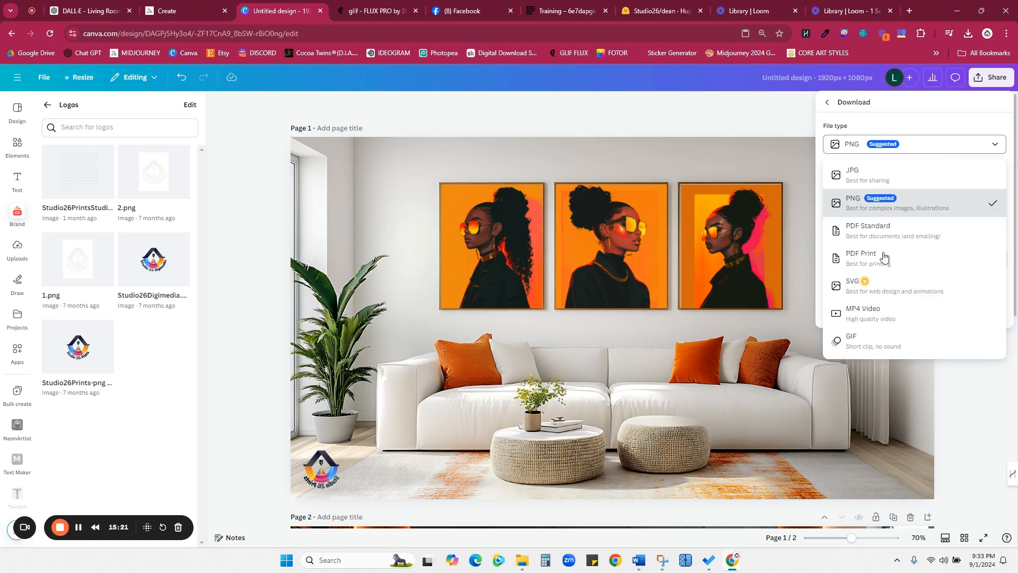
Choose JPG as the file type and download both pages at size 1.5 and quality 100.
{"action": "left_click", "coordinate": [890, 175]}
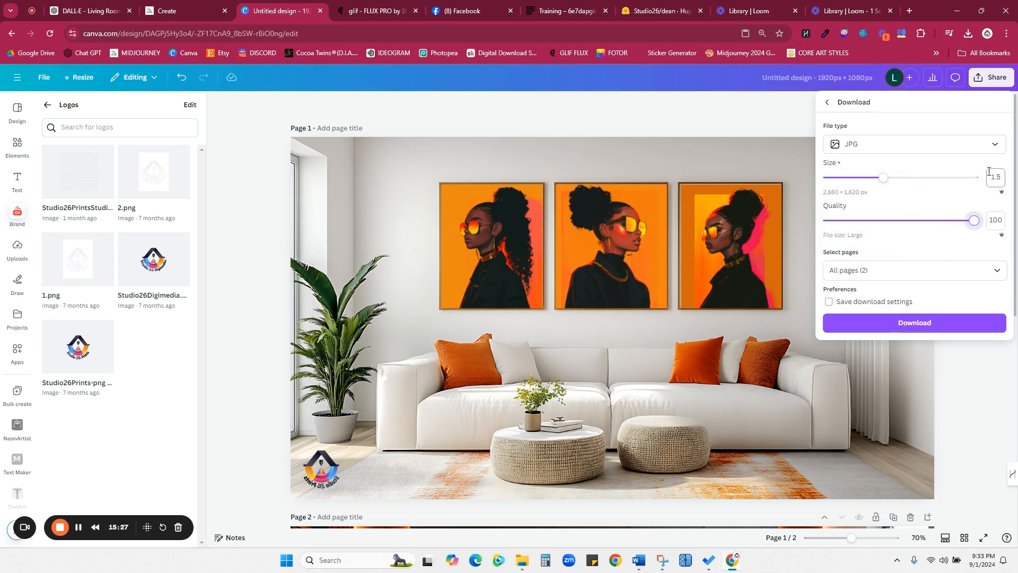
{"action": "left_click", "coordinate": [948, 328]}
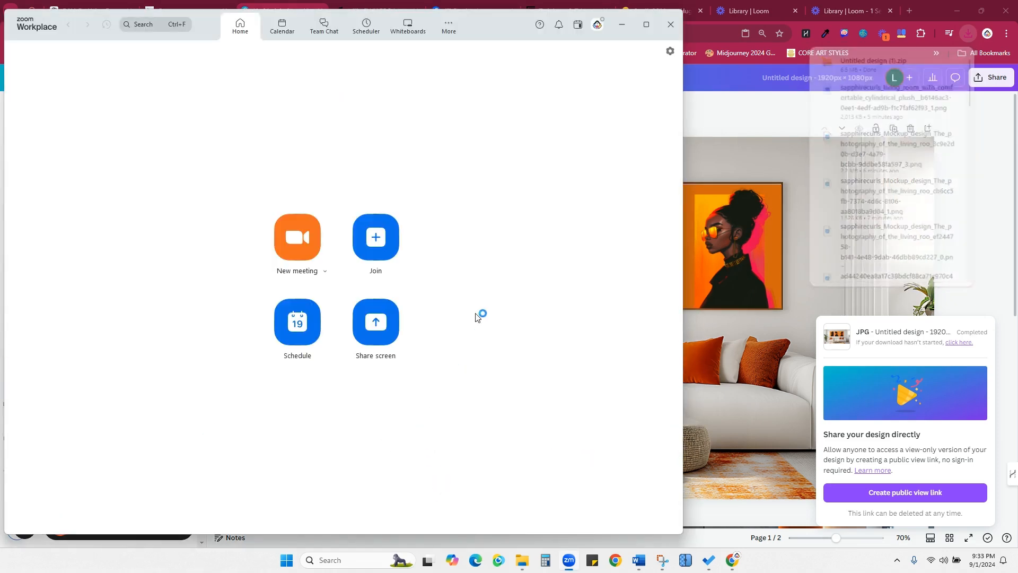
Switch to Zoom Workplace and open its virtual background settings, checking the video filters and avatars as well.
{"action": "left_click_drag", "start_coordinate": [491, 25], "coordinate": [529, 27]}
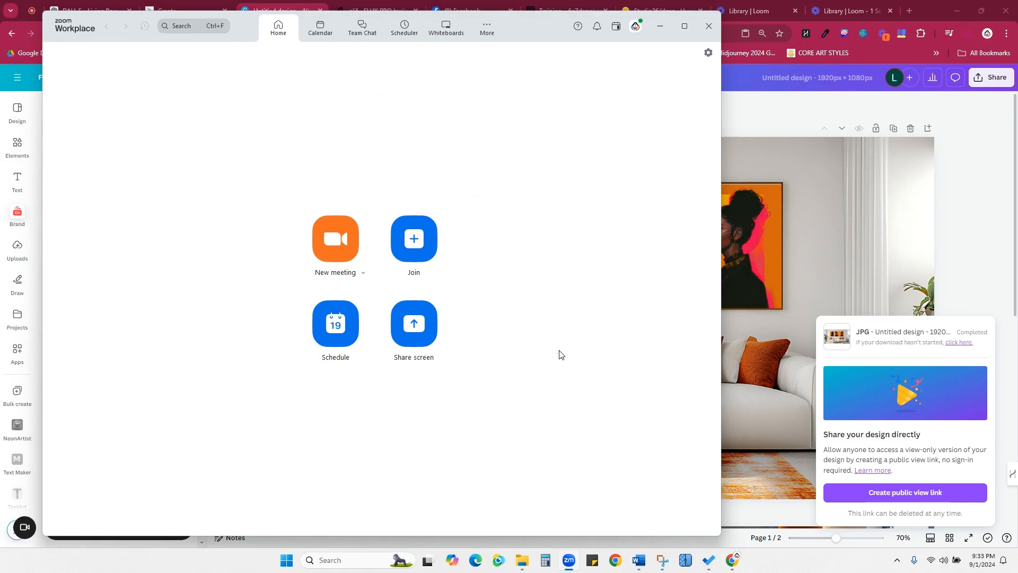
{"action": "left_click", "coordinate": [635, 27]}
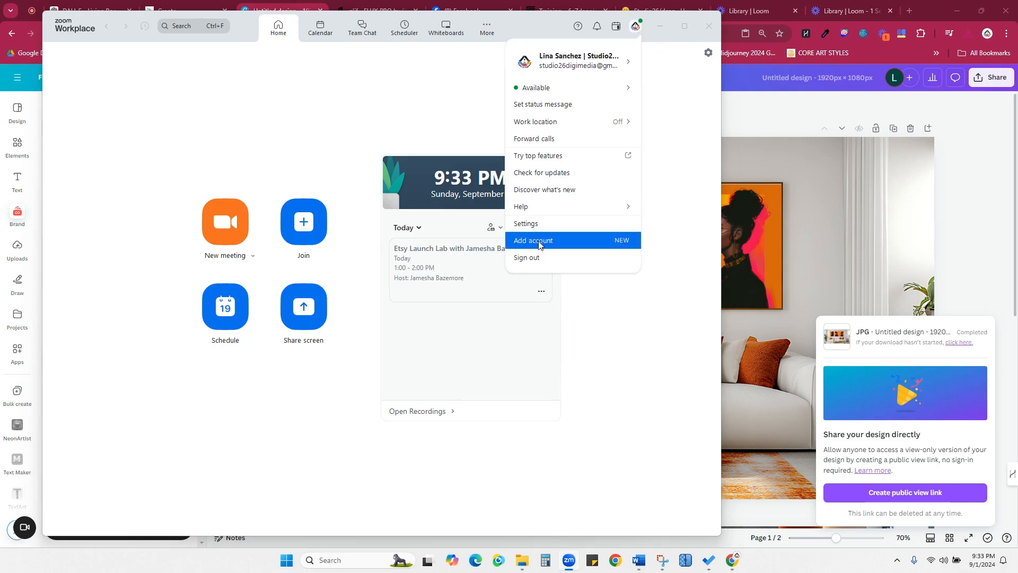
{"action": "left_click", "coordinate": [525, 224]}
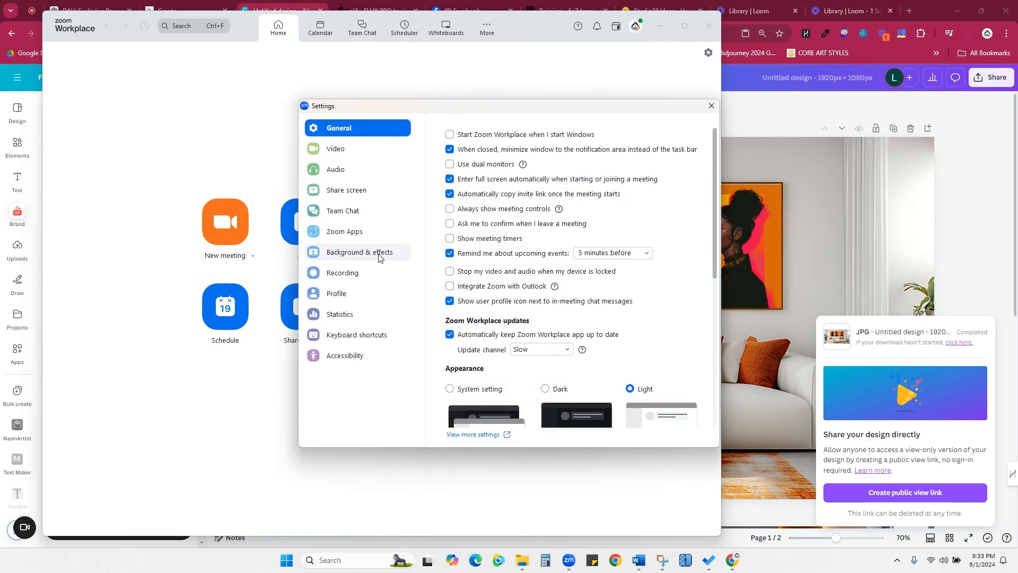
{"action": "left_click", "coordinate": [378, 258]}
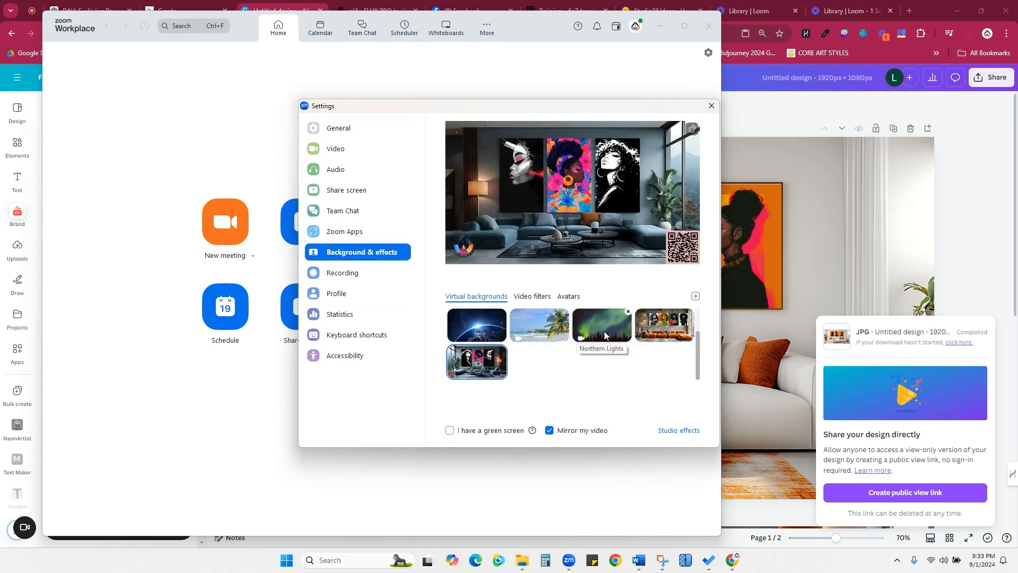
{"action": "left_click", "coordinate": [529, 294]}
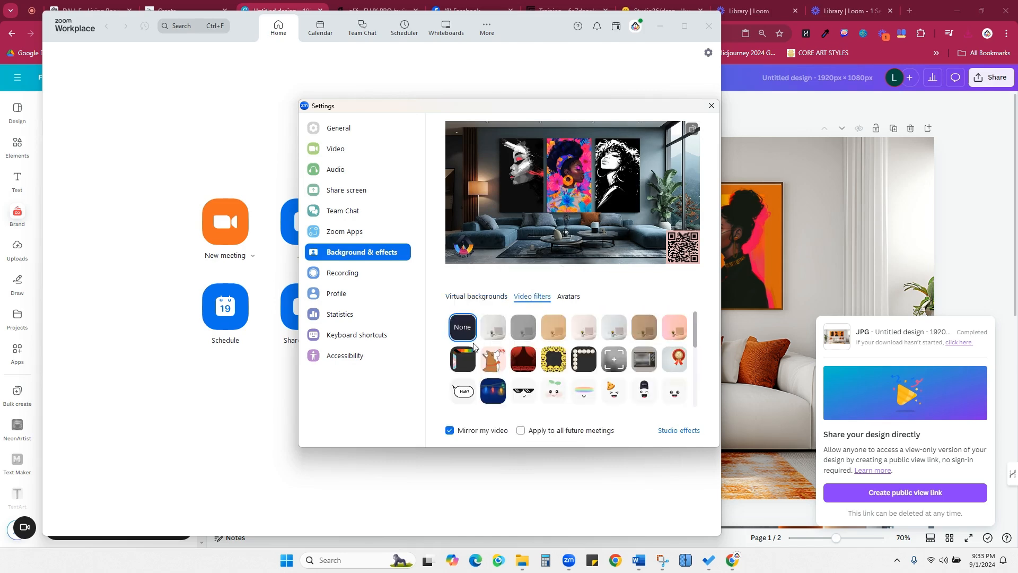
{"action": "left_click", "coordinate": [568, 296]}
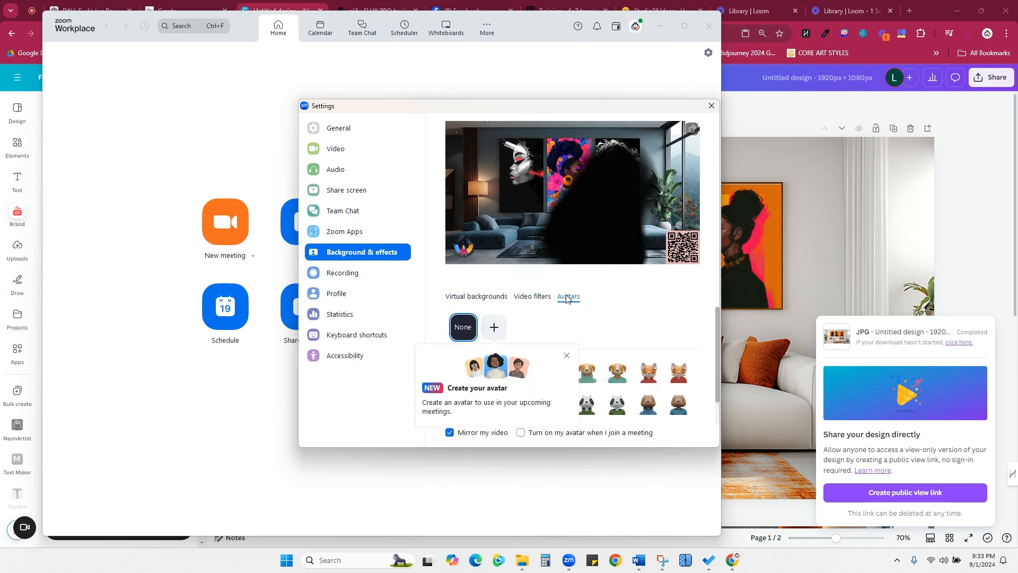
{"action": "left_click", "coordinate": [474, 297]}
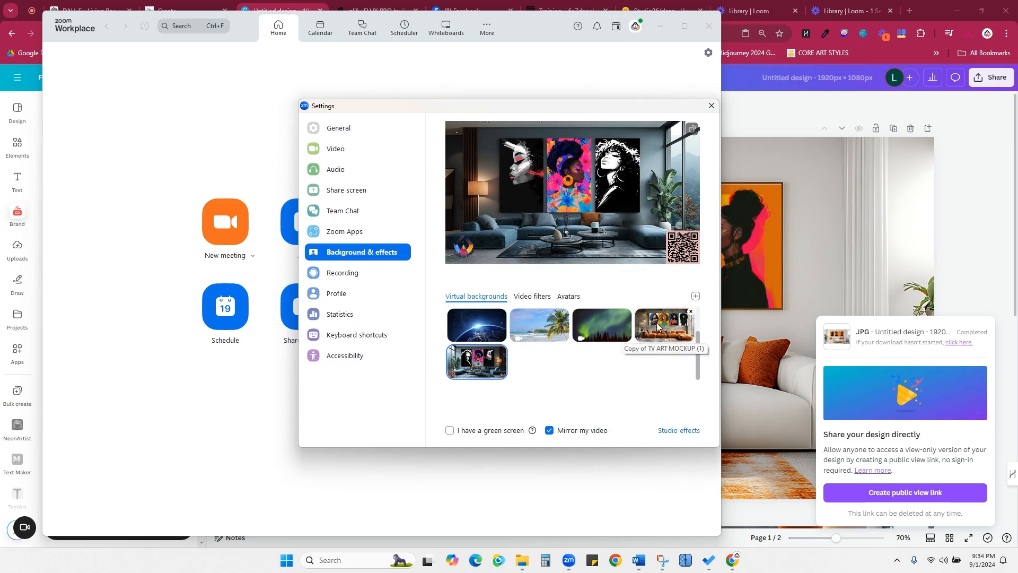
Add the downloaded white-sofa mockup with three orange portraits as a virtual background image.
{"action": "left_click", "coordinate": [696, 296]}
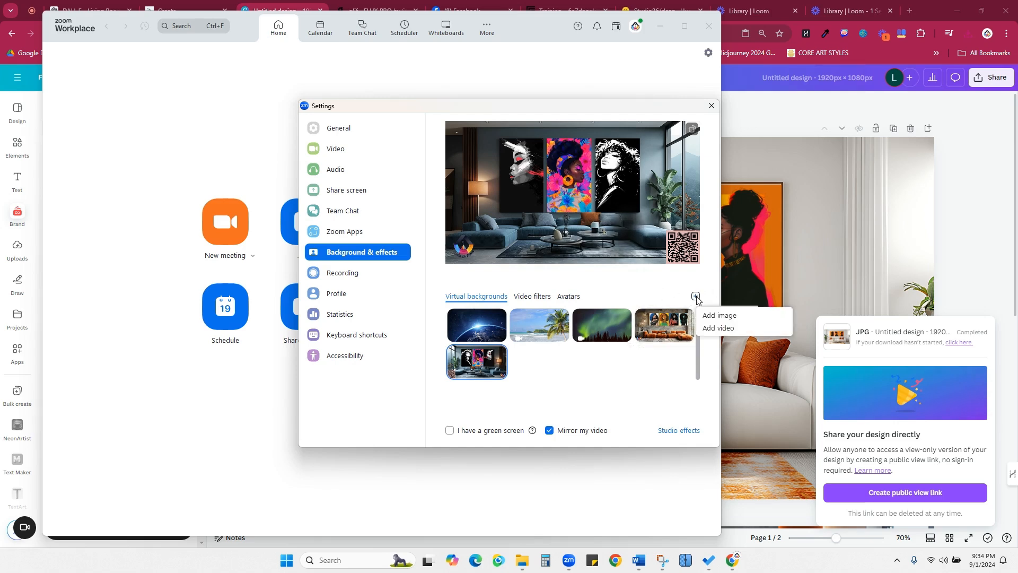
{"action": "left_click", "coordinate": [719, 314]}
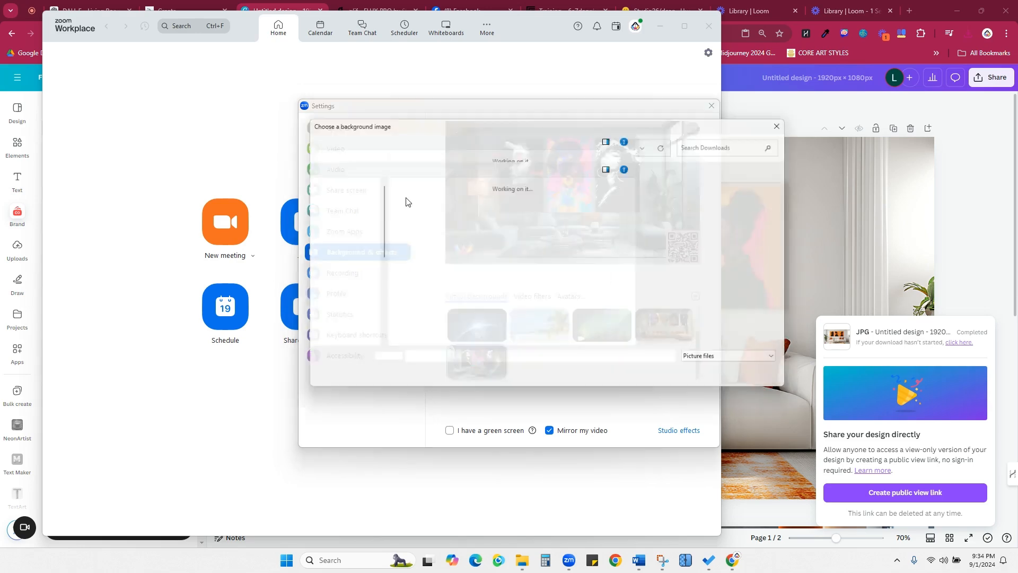
{"action": "left_click", "coordinate": [432, 227]}
{"action": "left_click", "coordinate": [438, 240]}
{"action": "left_click", "coordinate": [441, 226]}
{"action": "left_click", "coordinate": [731, 391]}
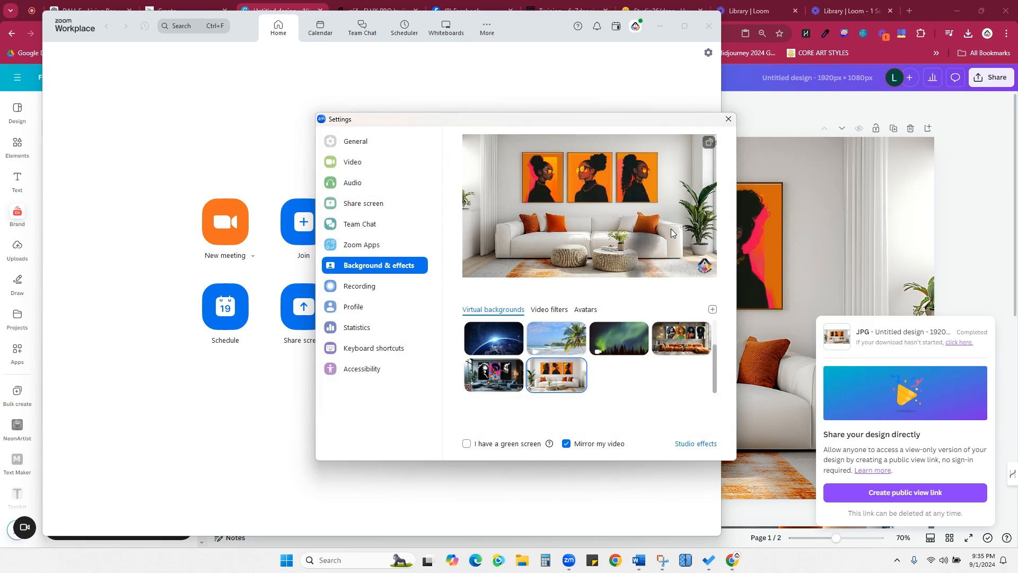
Add the red-sofa mockup from the Untitled design (1) folder as another virtual background image.
{"action": "left_click", "coordinate": [712, 309]}
{"action": "left_click", "coordinate": [737, 327]}
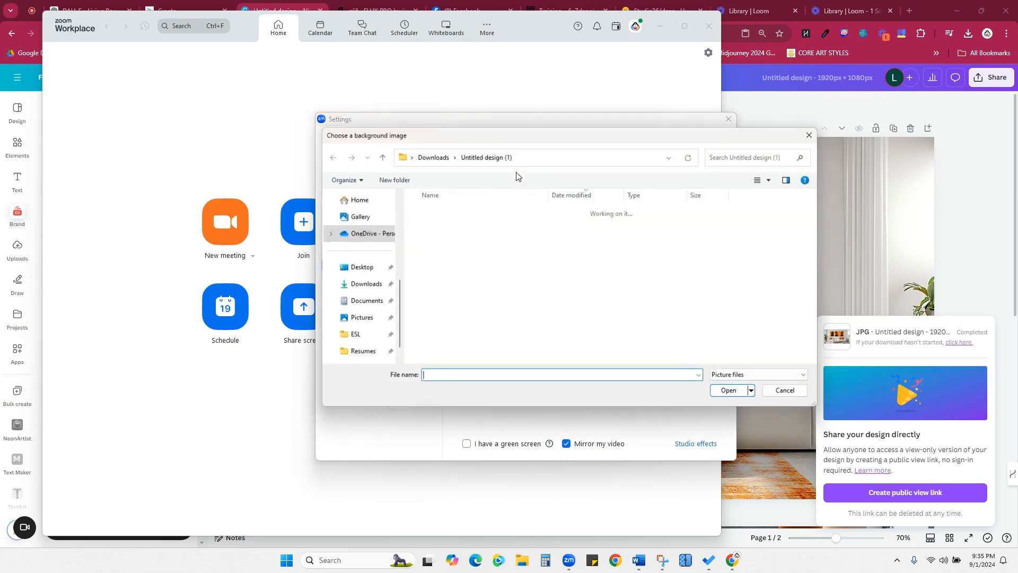
{"action": "double_click", "coordinate": [459, 240]}
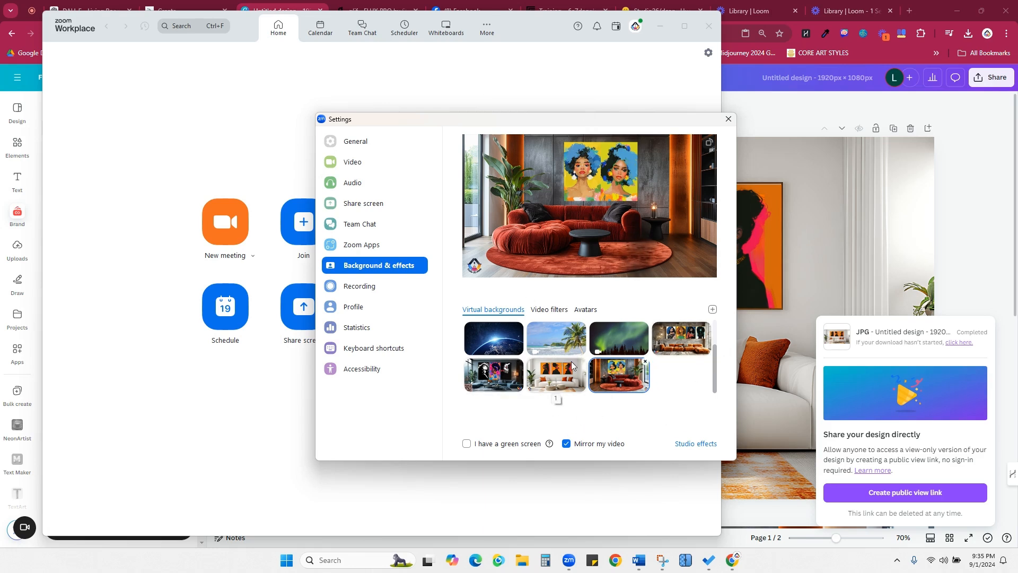
Make the white-sofa mockup the active virtual background and close the settings.
{"action": "left_click", "coordinate": [555, 382]}
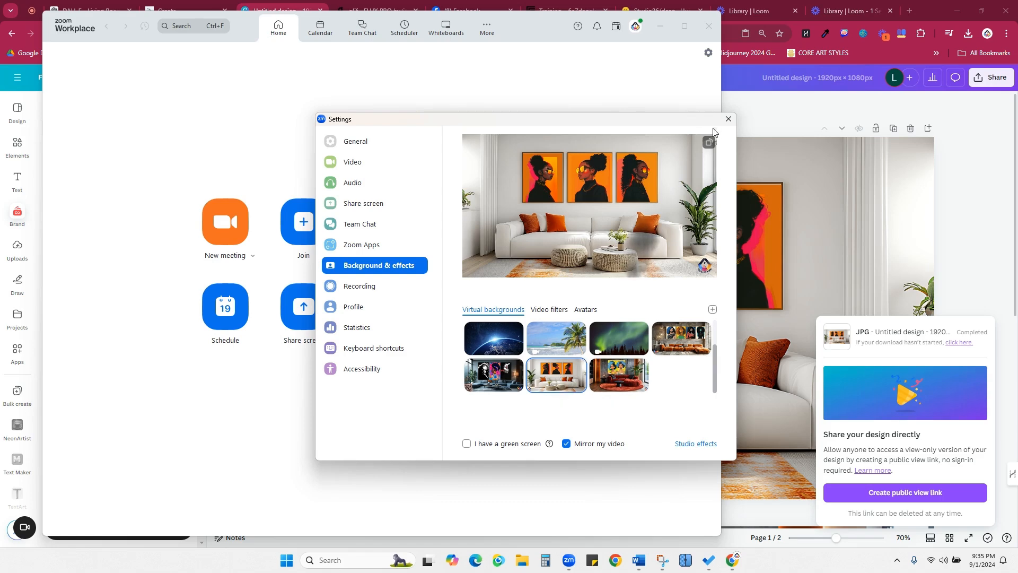
{"action": "left_click", "coordinate": [727, 119]}
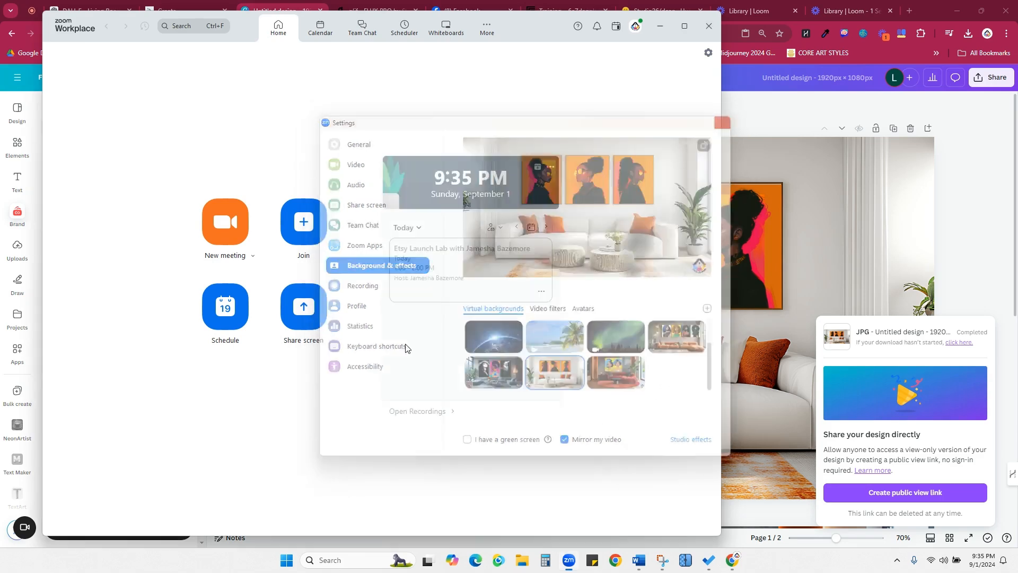
{"action": "left_click", "coordinate": [660, 27]}
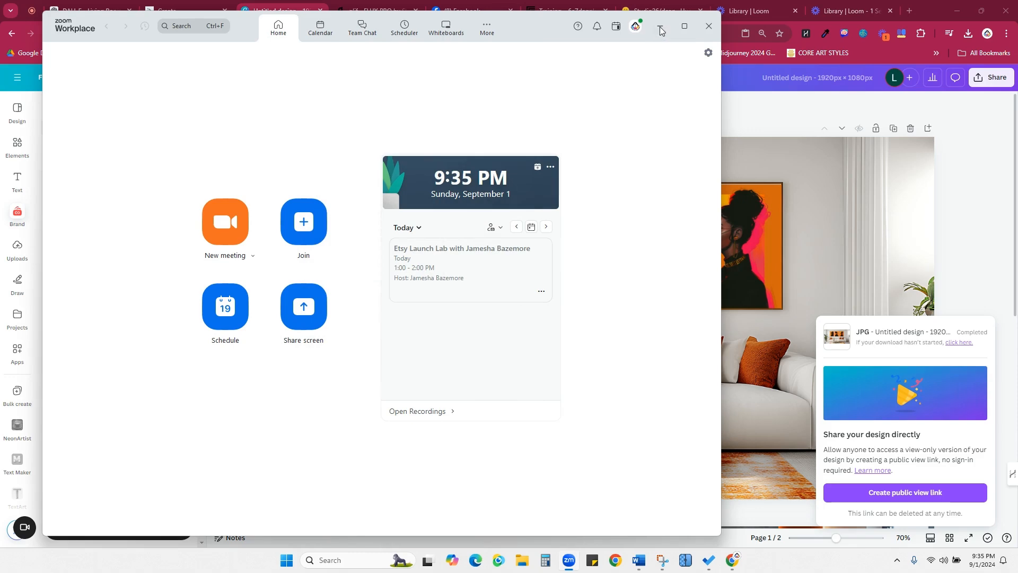
Start a new meeting with video on to preview the mockup background, and dismiss the feedback prompt after leaving.
{"action": "left_click", "coordinate": [215, 223]}
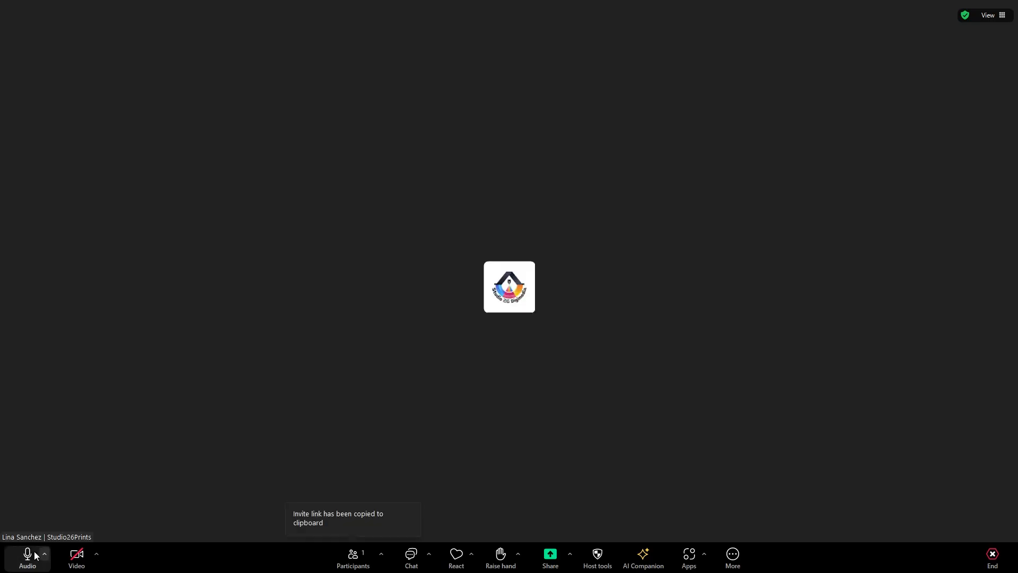
{"action": "left_click", "coordinate": [76, 558]}
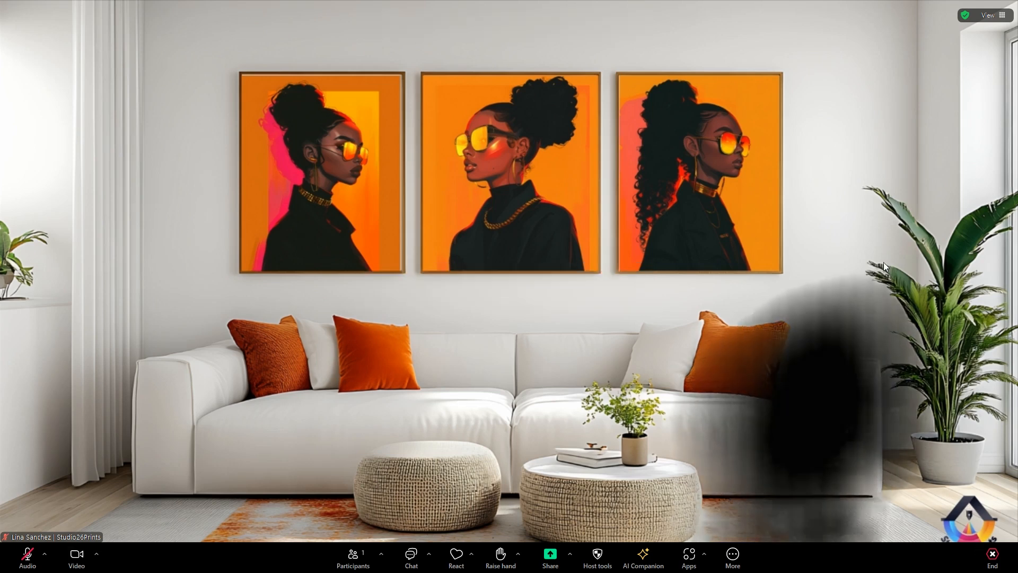
{"action": "double_click", "coordinate": [755, 7]}
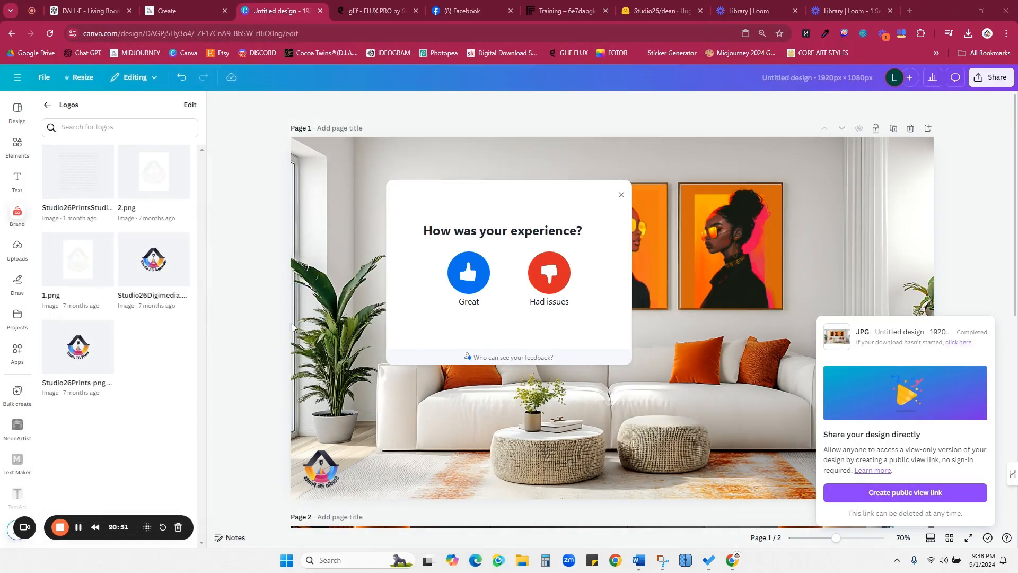
{"action": "left_click", "coordinate": [621, 195]}
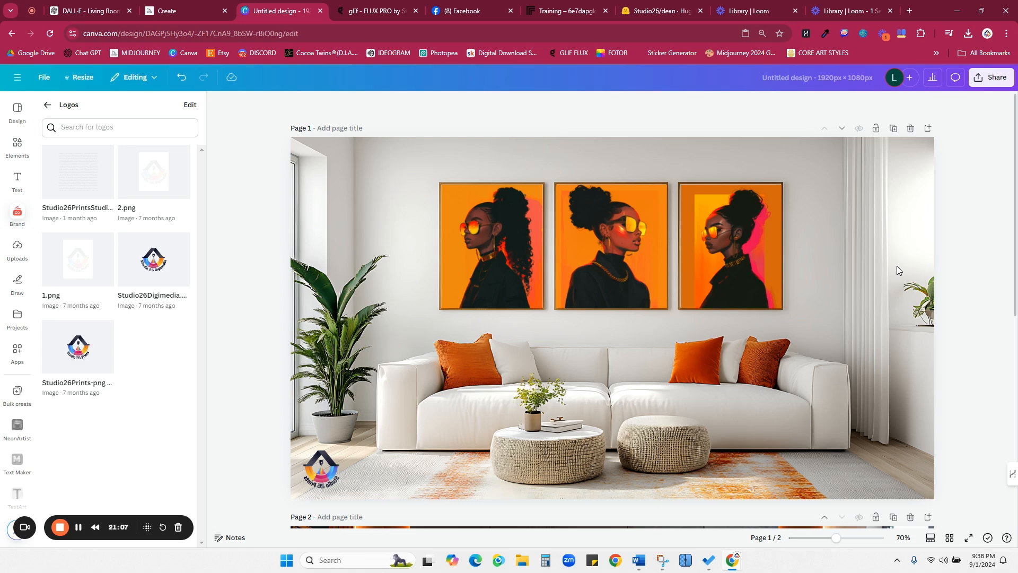
Switch to the Loom recording page titled Library | Loom - 1 September 2024.
{"action": "left_click", "coordinate": [799, 17]}
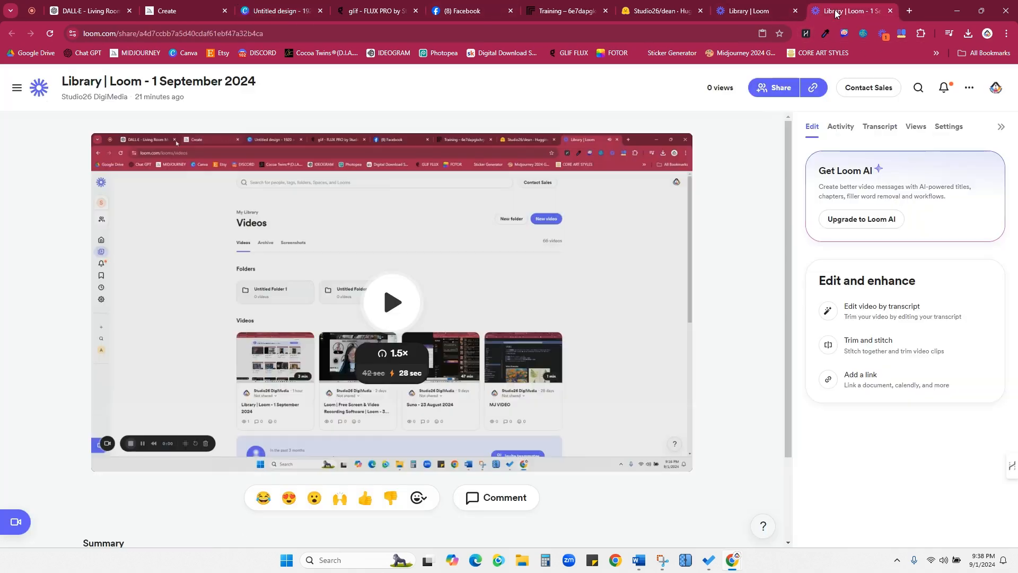